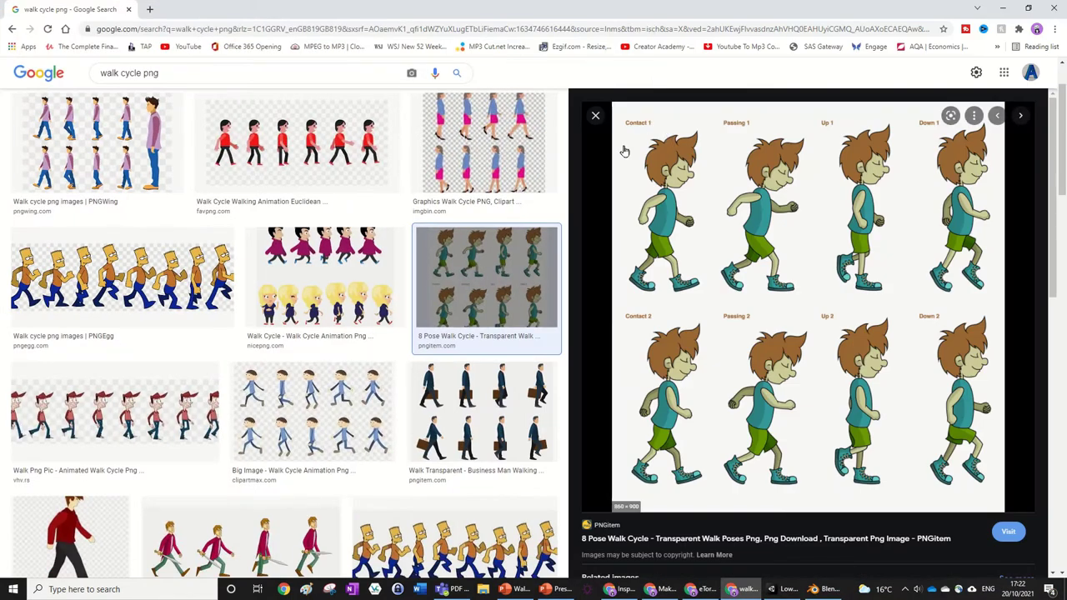
# Copy the 8 Pose Walk Cycle image from the Google results and paste it onto the PowerPoint title slide.
pyautogui.rightClick(734, 192)
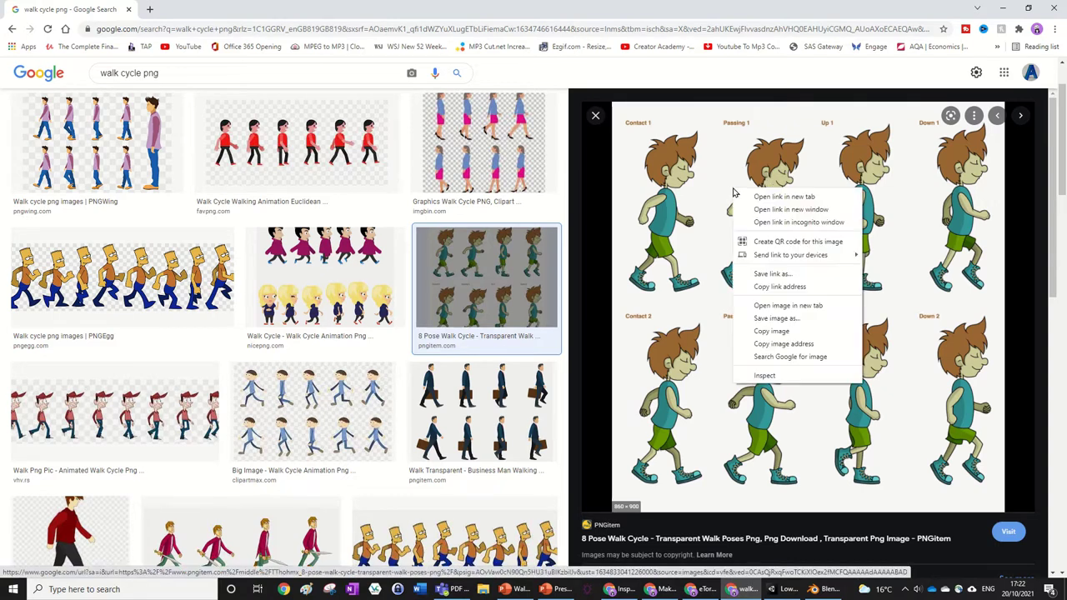
pyautogui.click(785, 333)
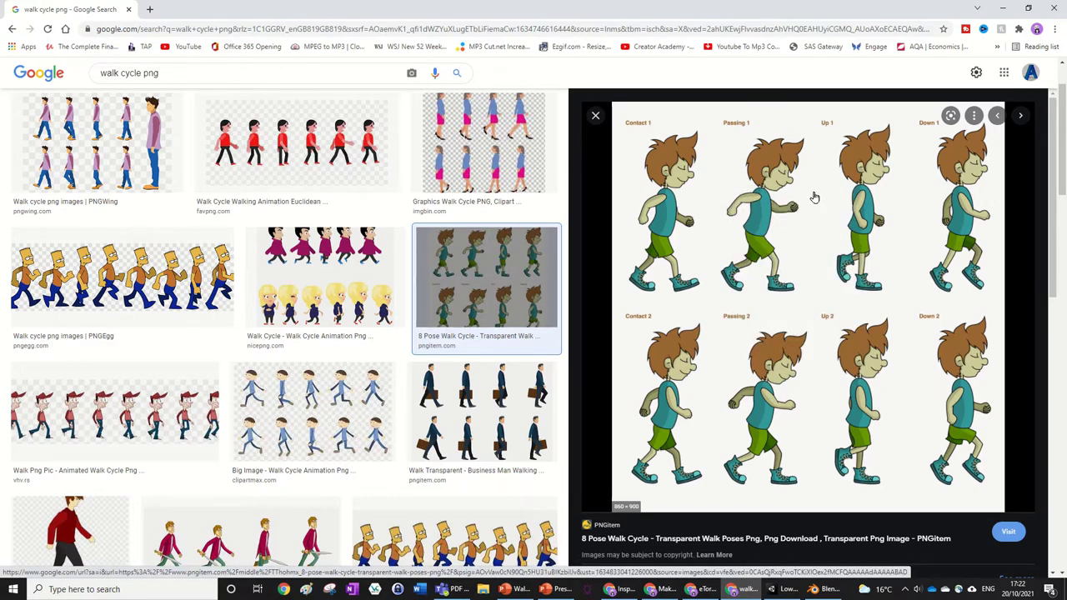
pyautogui.click(1002, 8)
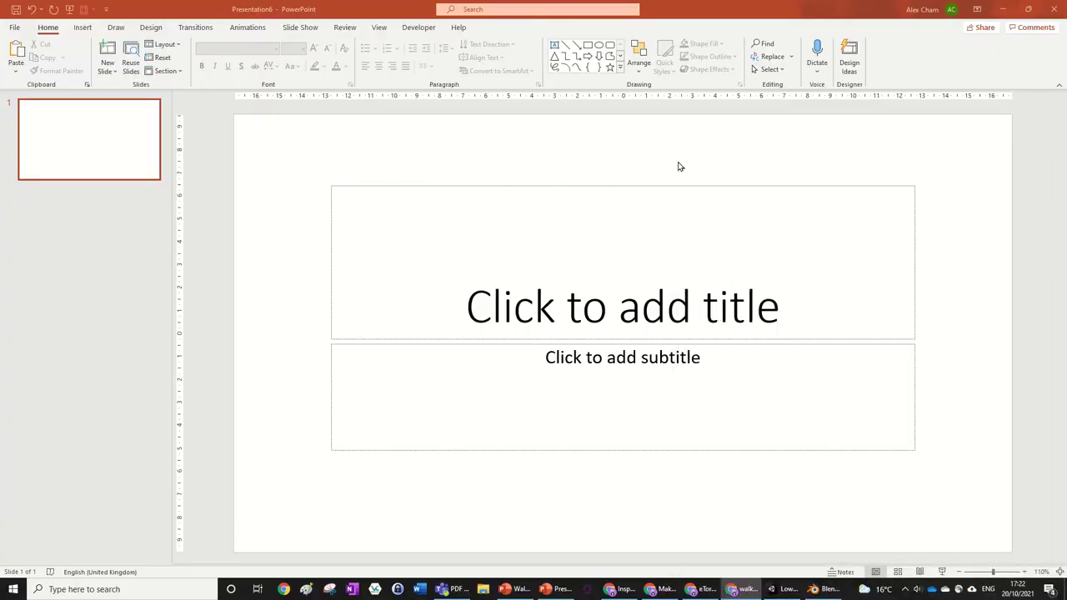
pyautogui.hotkey('ctrl', 'v')
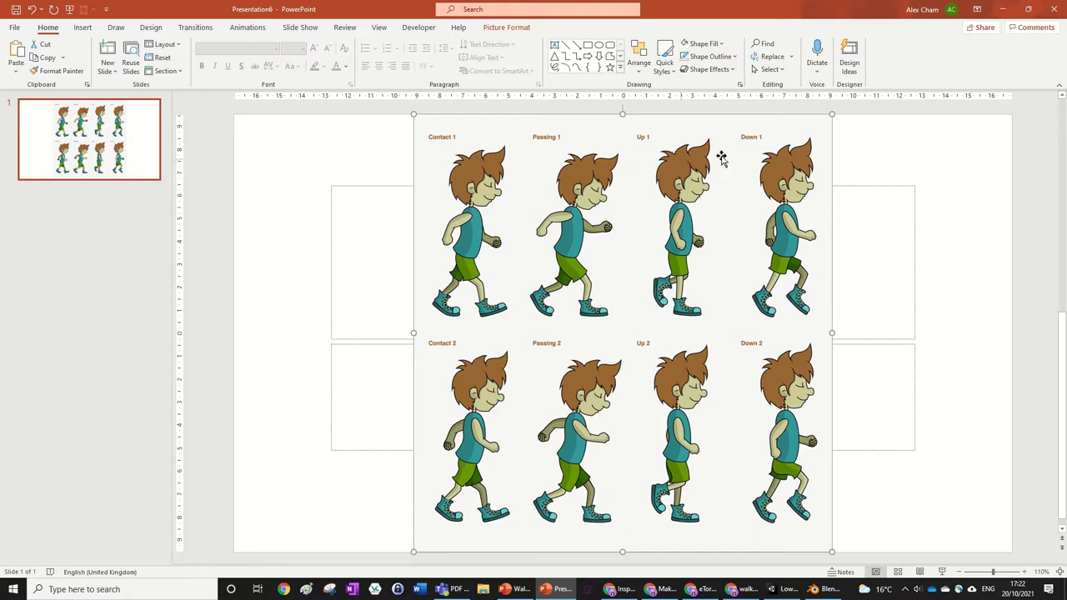
pyautogui.moveTo(830, 171); pyautogui.dragTo(804, 178)
pyautogui.click(846, 173)
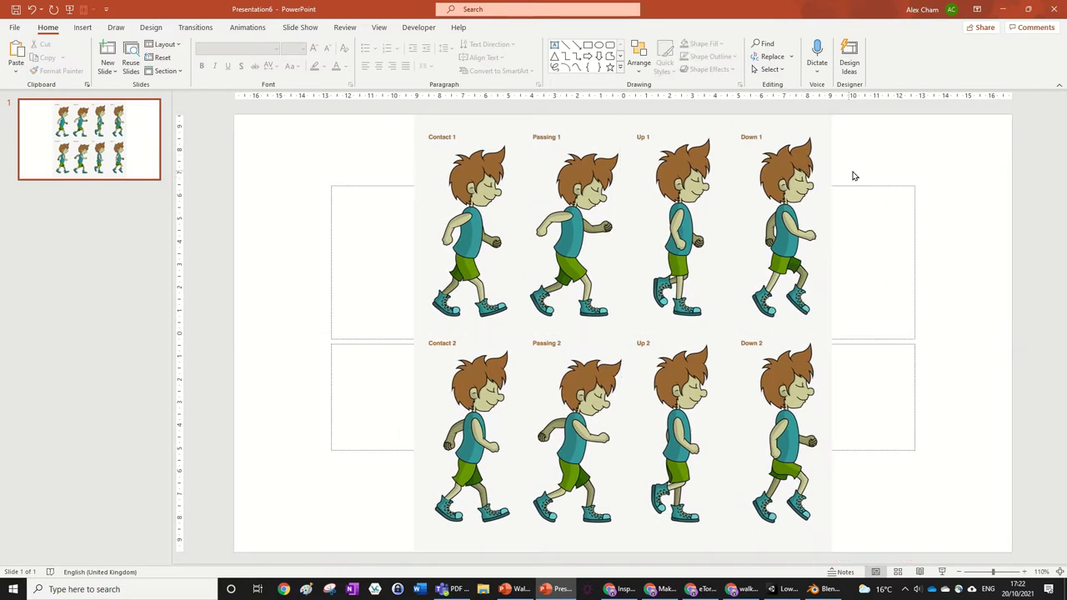
# Change the slide's layout to a blank one without title and subtitle placeholders.
pyautogui.click(754, 192)
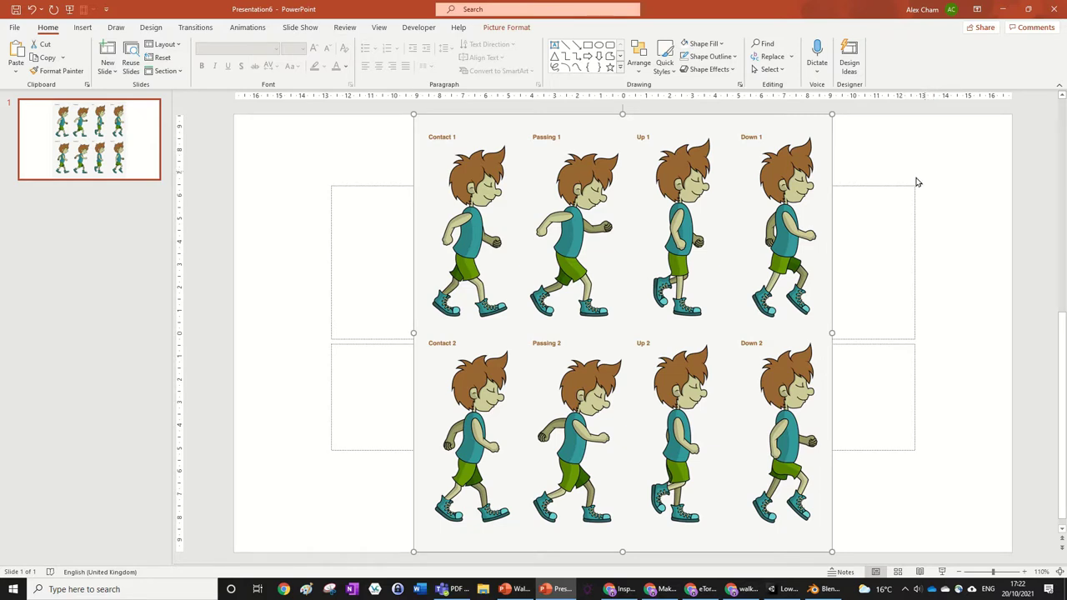
pyautogui.click(165, 45)
pyautogui.click(173, 193)
# Crop the walk cycle picture down to just the Contact 1 figure with its label.
pyautogui.click(504, 27)
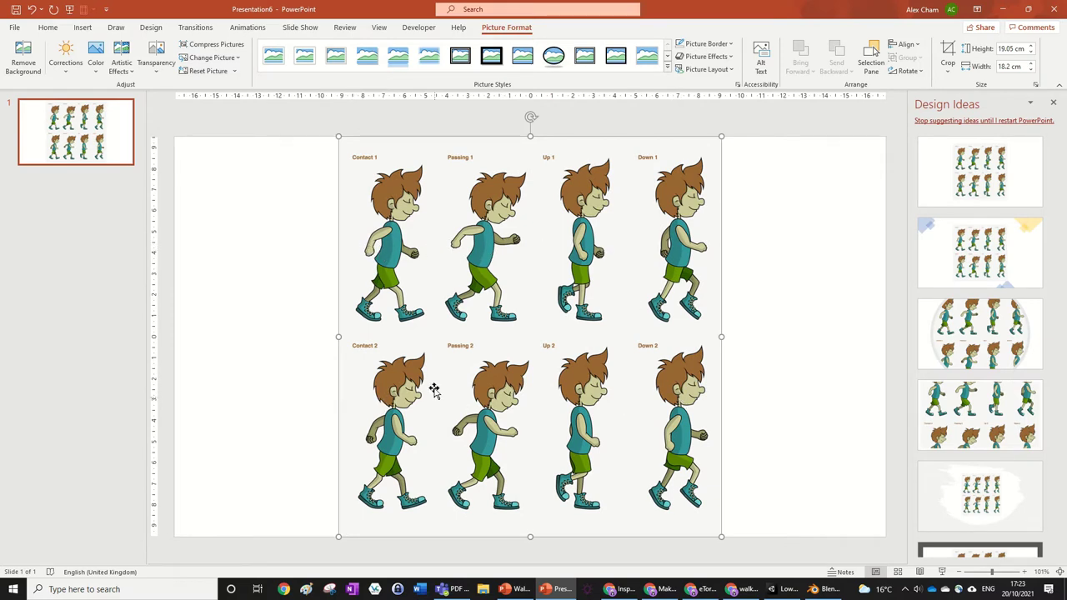
pyautogui.click(947, 52)
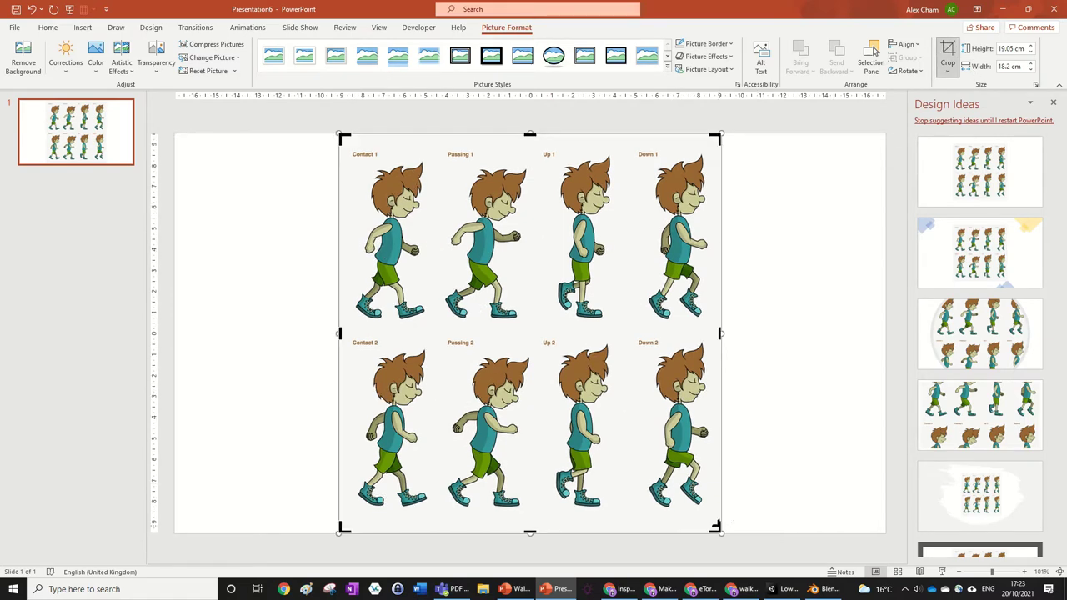
pyautogui.moveTo(714, 527); pyautogui.dragTo(437, 331)
pyautogui.click(793, 286)
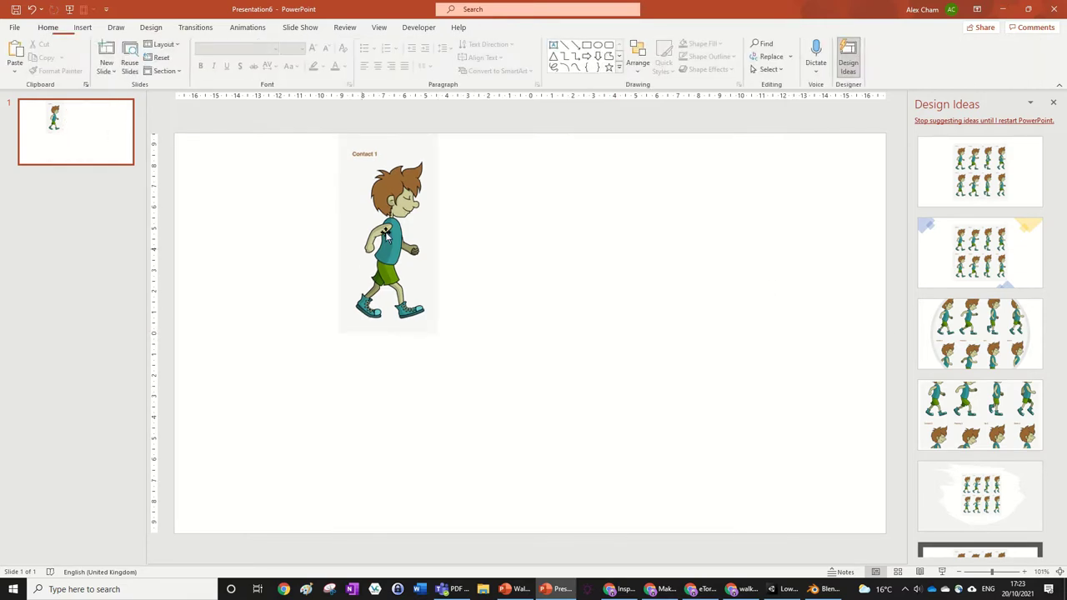
# Duplicate the cropped Contact 1 picture until there are eight copies on the slide.
pyautogui.click(393, 237)
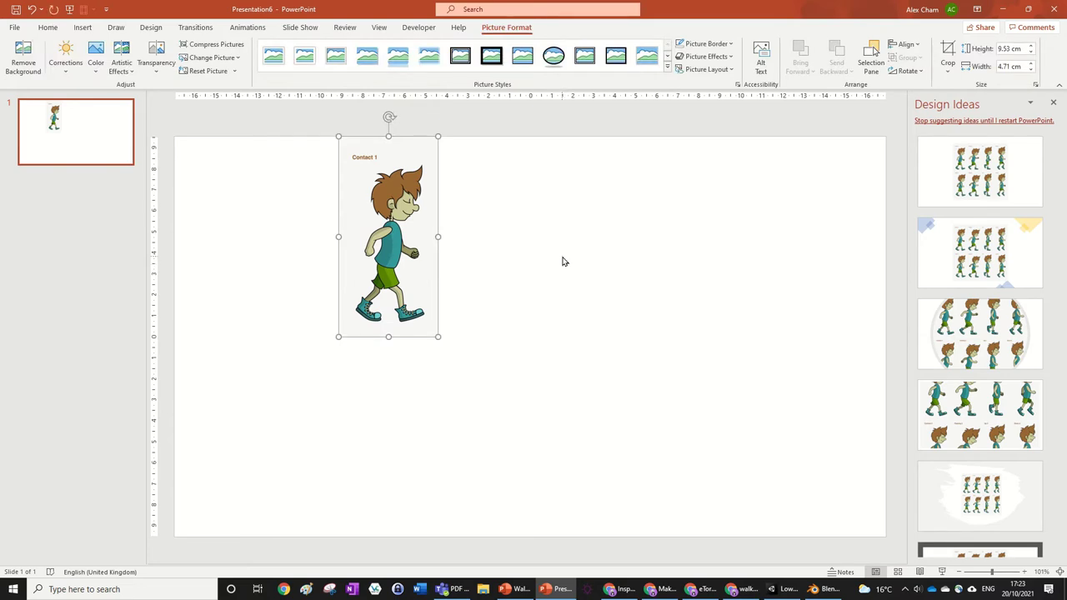
pyautogui.press('Right')
pyautogui.press('Down')
pyautogui.press('Right')
pyautogui.press('Down')
pyautogui.press('Right')
pyautogui.press('Down')
pyautogui.press('Right')
pyautogui.press('Down')
pyautogui.press('Right')
pyautogui.press('Down')
pyautogui.press('Right')
pyautogui.press('Down')
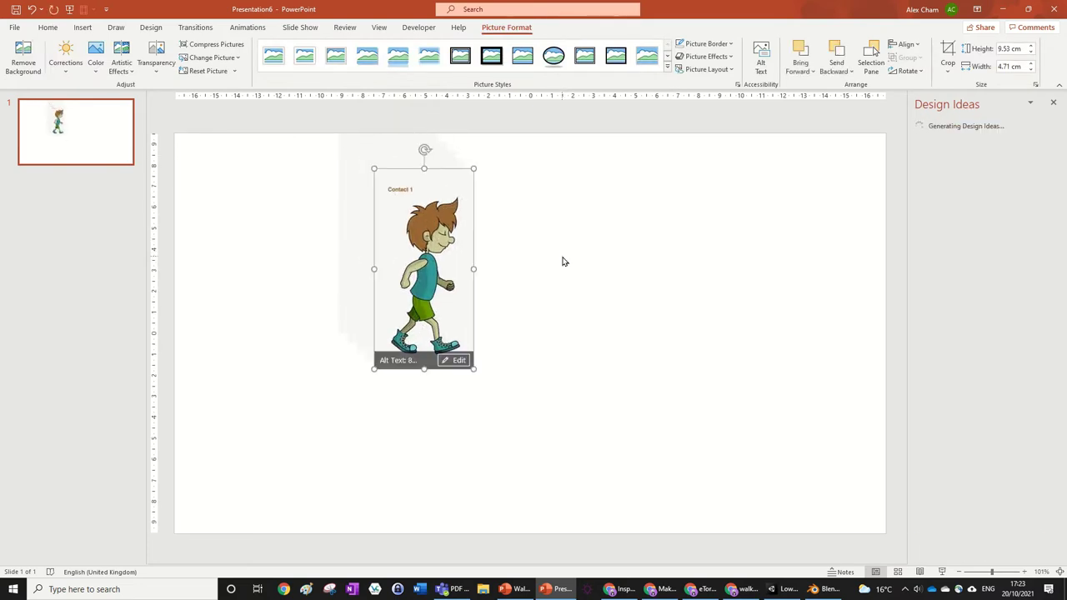
pyautogui.press('Right')
pyautogui.press('Down')
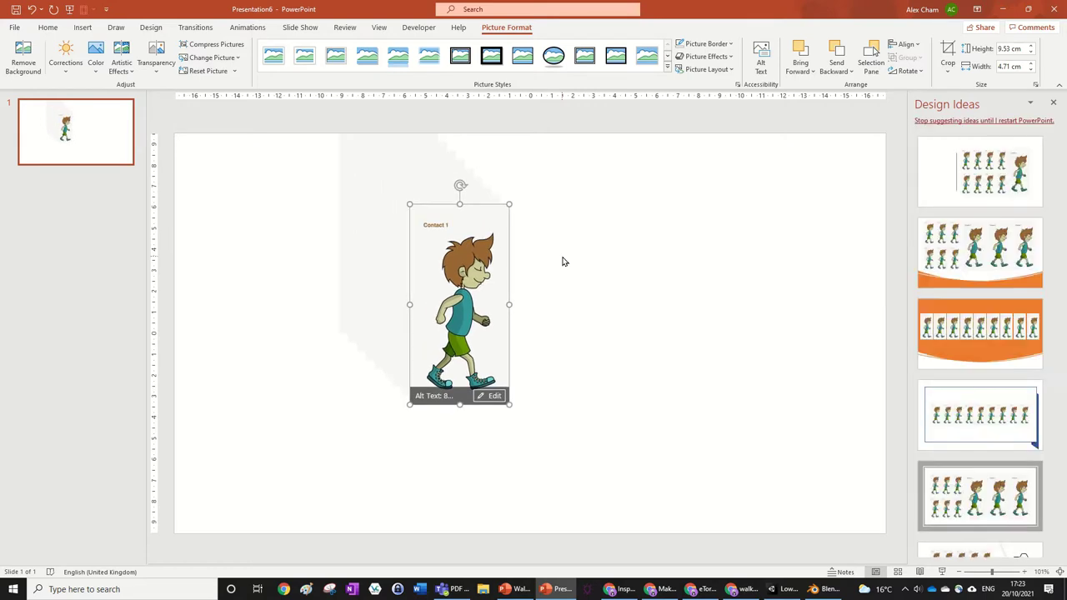
pyautogui.click(578, 389)
# Select all eight Contact 1 pictures and stack them exactly by aligning them to the left and to the top.
pyautogui.moveTo(588, 442); pyautogui.dragTo(267, 117)
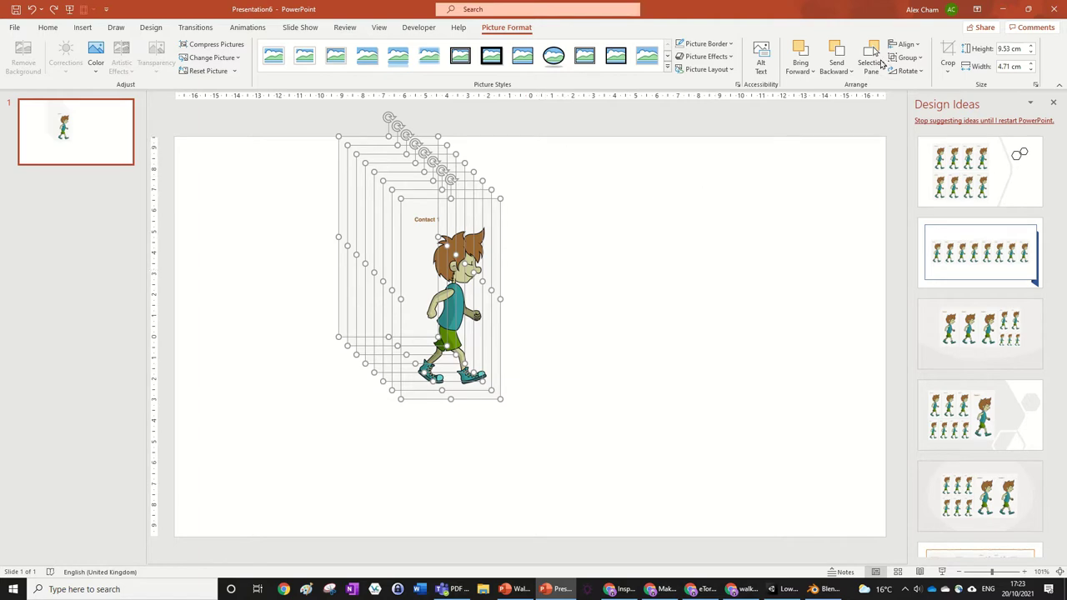
pyautogui.click(906, 45)
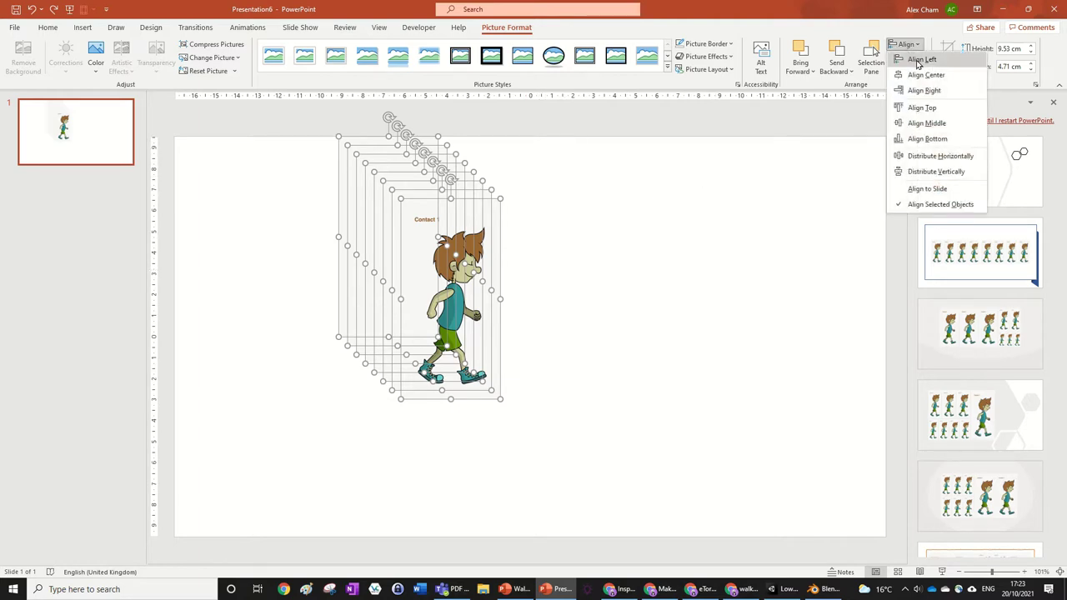
pyautogui.click(919, 61)
pyautogui.click(906, 44)
pyautogui.click(921, 108)
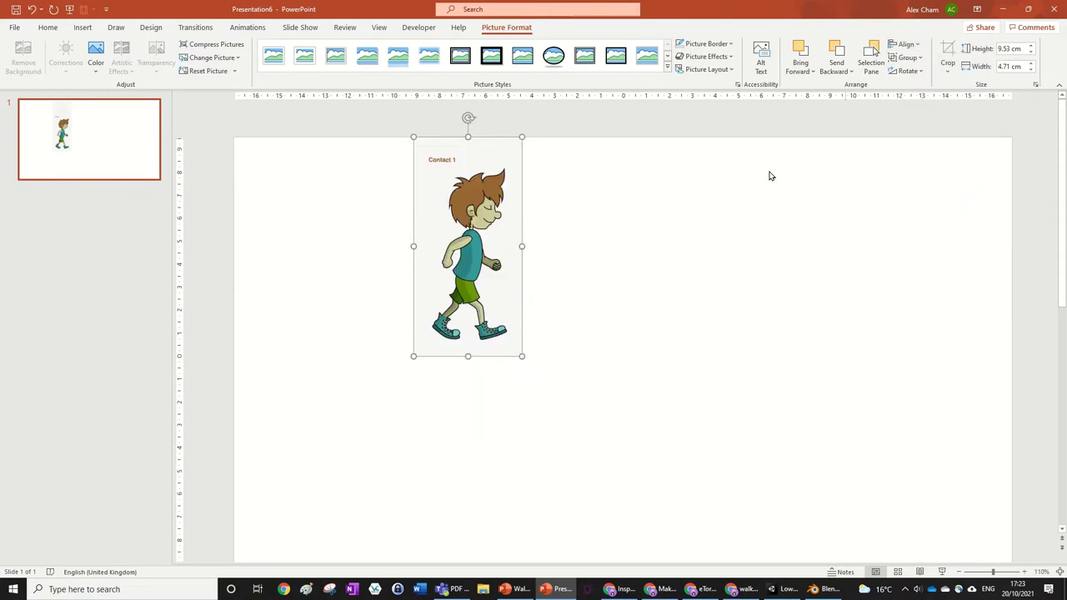
pyautogui.click(771, 176)
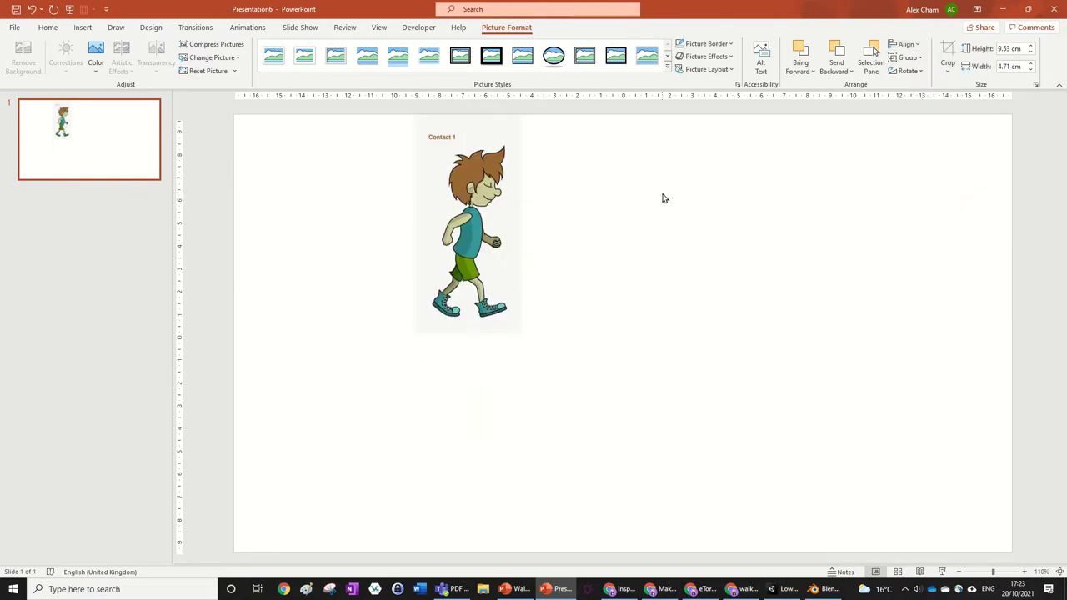
# Open the list of the slide's objects and rename the topmost picture as Contact1.
pyautogui.click(492, 165)
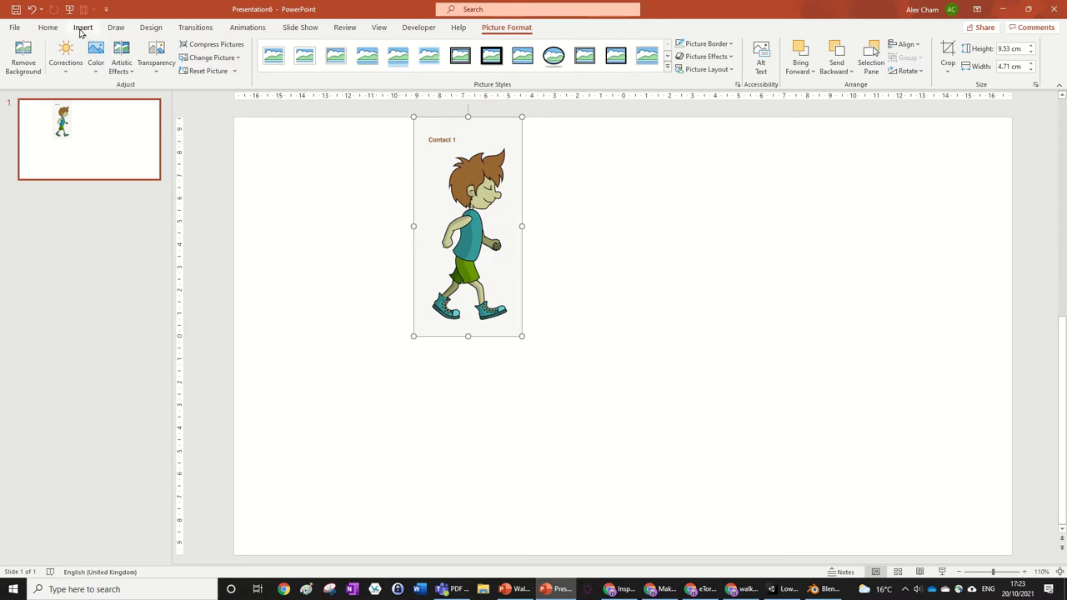
pyautogui.click(869, 56)
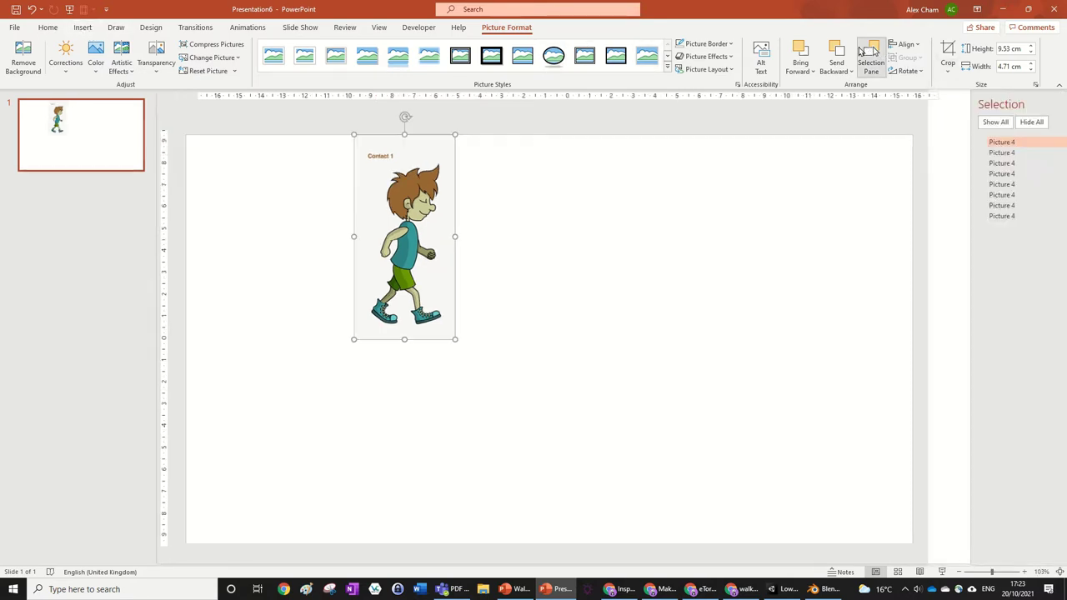
pyautogui.click(816, 173)
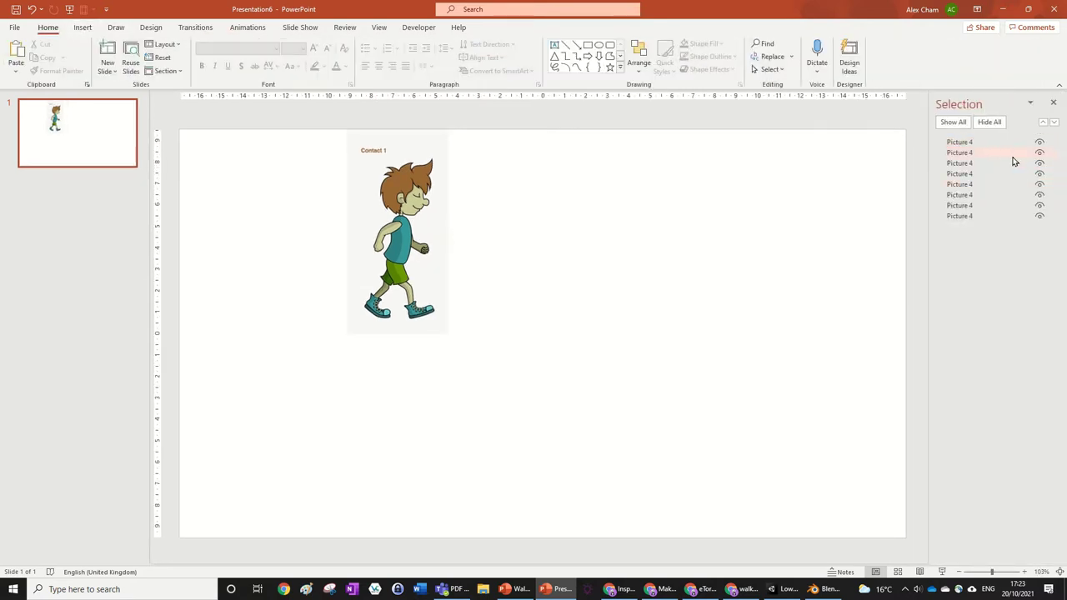
pyautogui.click(976, 144)
pyautogui.click(962, 142)
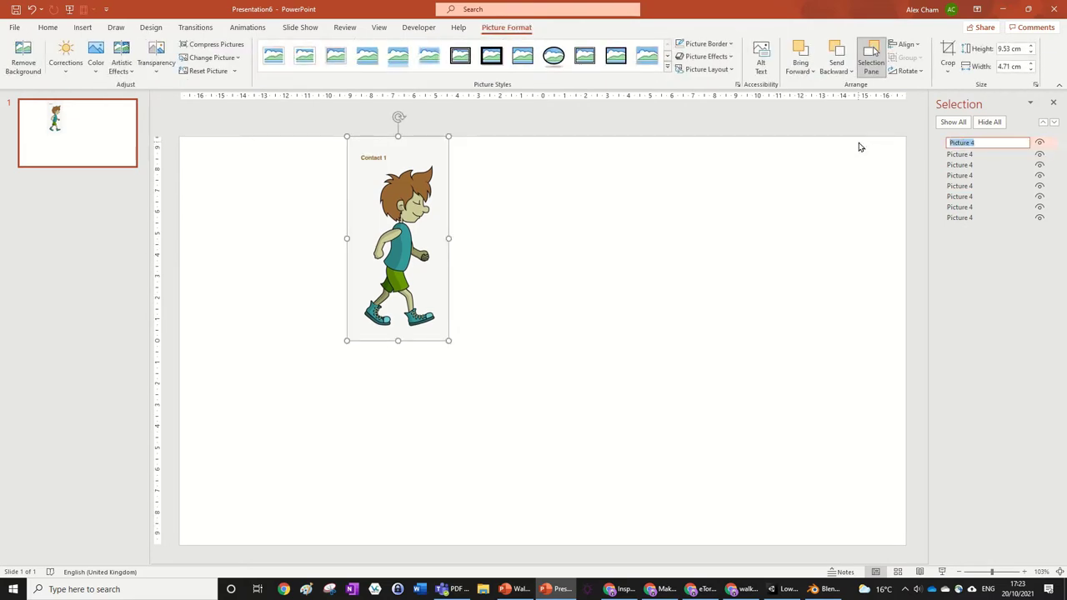
pyautogui.write('Contact1')
pyautogui.press('Return')
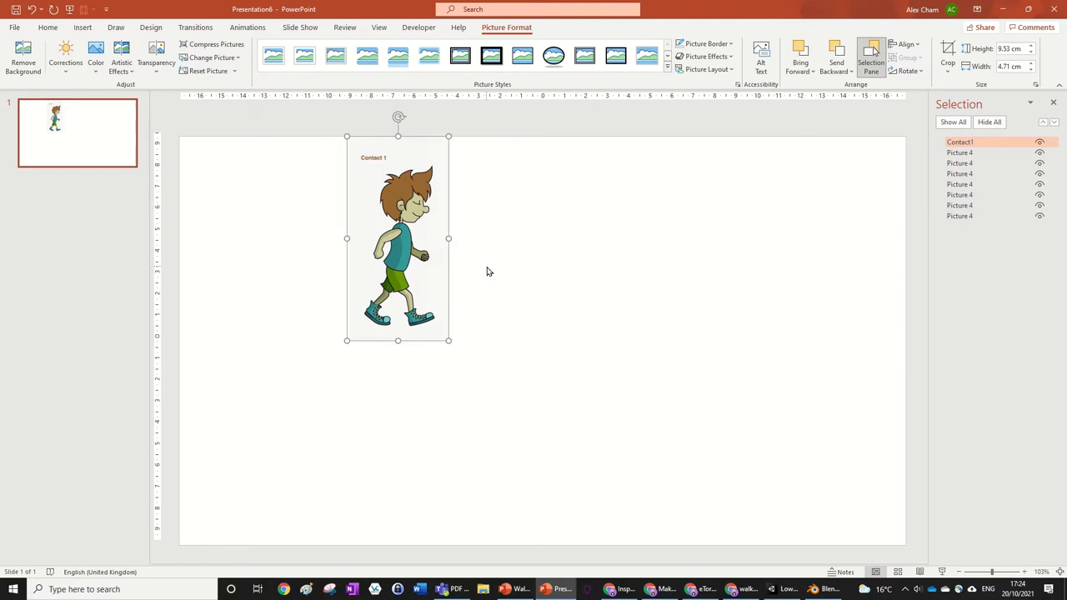
pyautogui.press('F1')
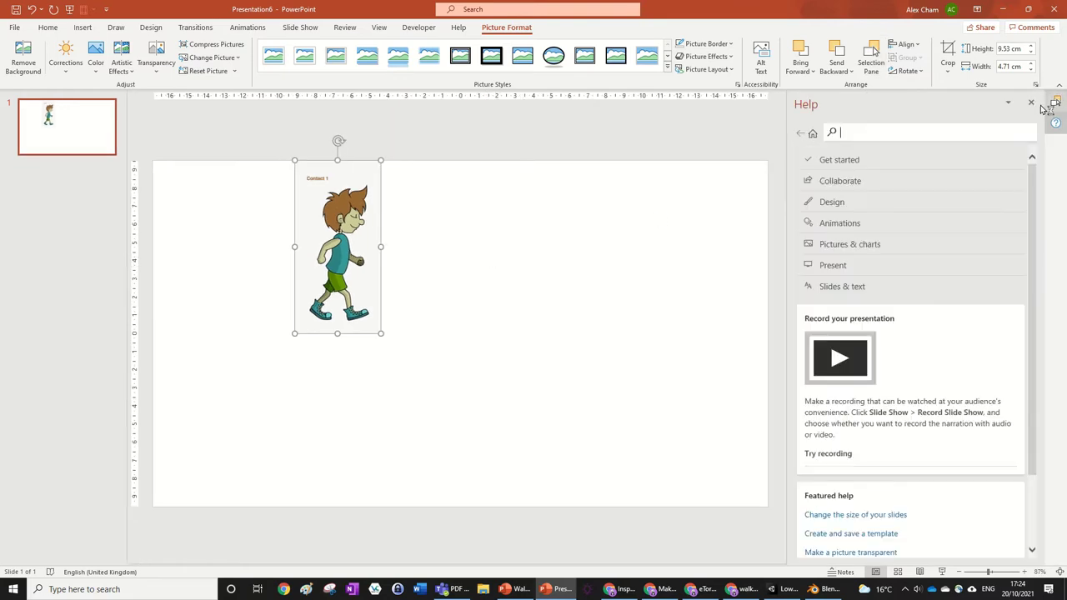
pyautogui.click(1031, 102)
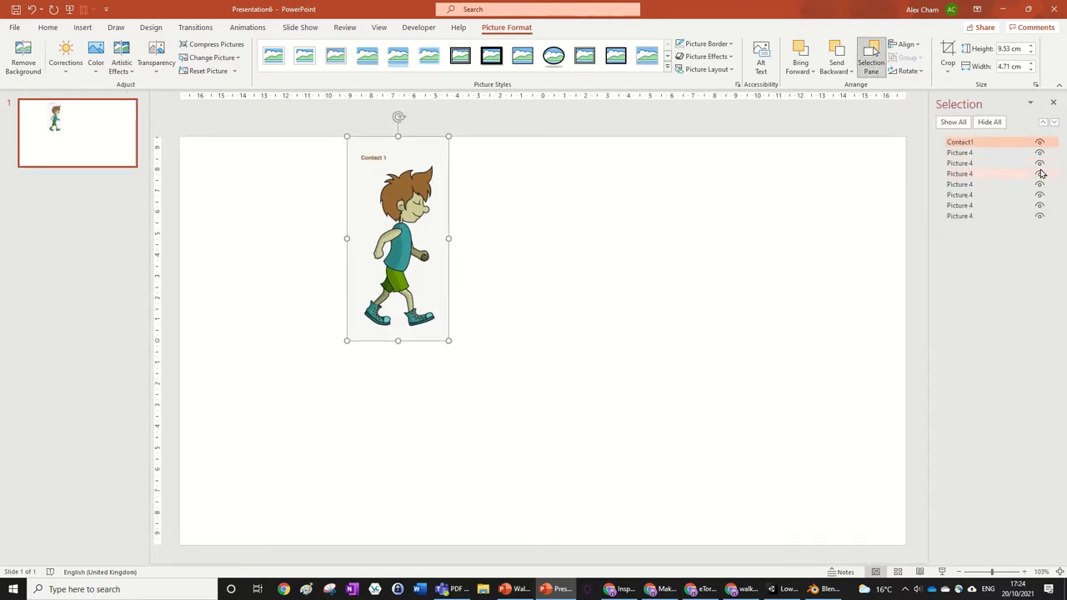
# Hide Contact1 and all other pictures except the second one in the list, and select that second picture.
pyautogui.click(1039, 164)
pyautogui.click(1039, 174)
pyautogui.click(1039, 184)
pyautogui.click(1039, 142)
pyautogui.click(1021, 153)
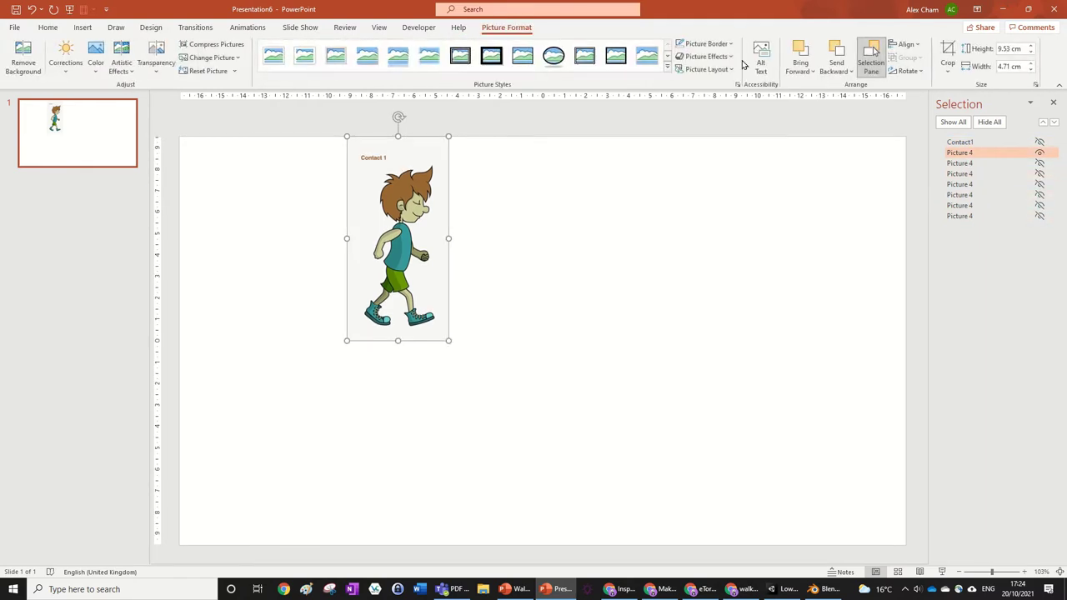
# Shift the second picture's crop area to the Passing 1 figure and move the picture to where the Contact 1 picture sits.
pyautogui.click(947, 51)
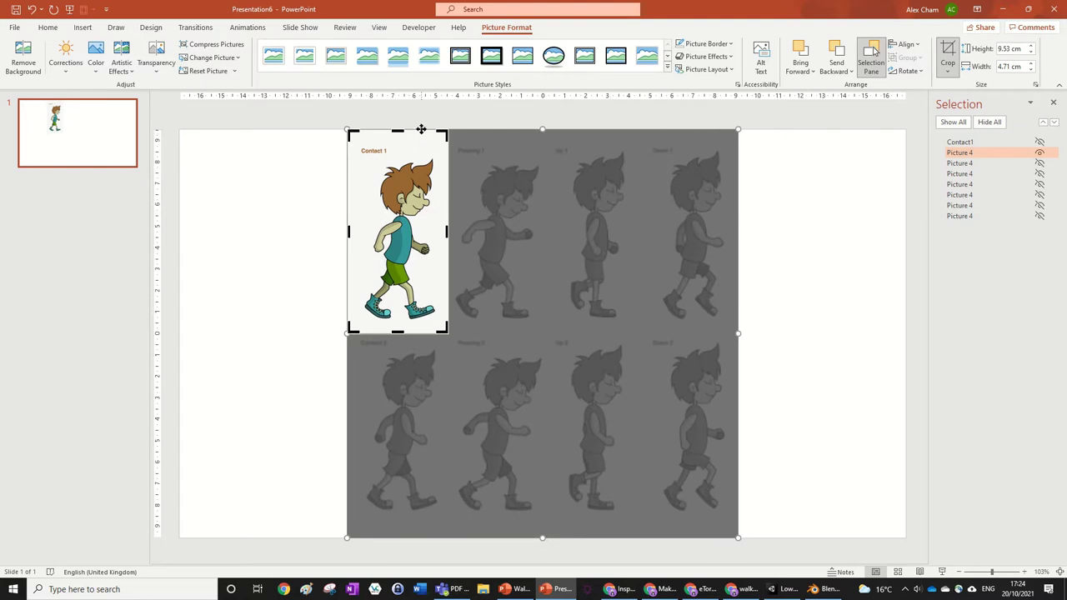
pyautogui.moveTo(421, 128); pyautogui.dragTo(518, 129)
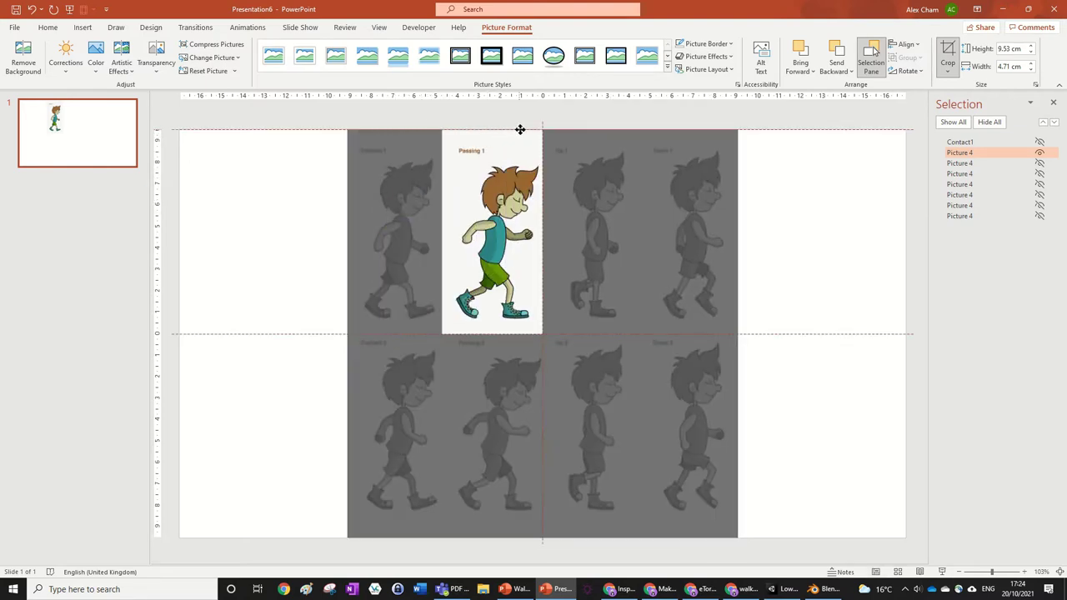
pyautogui.moveTo(519, 129); pyautogui.dragTo(520, 130)
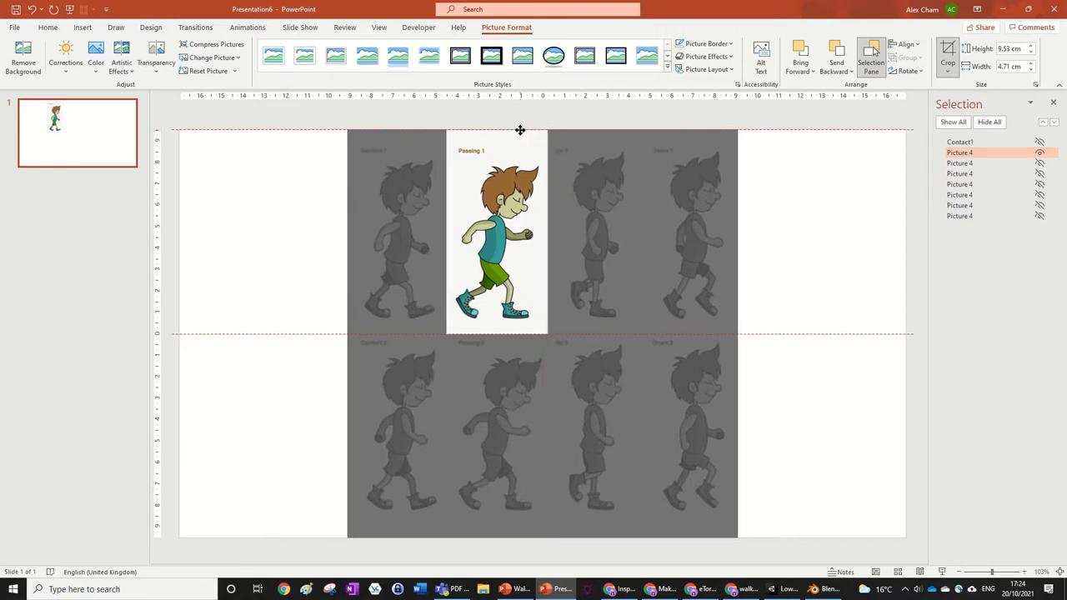
pyautogui.click(831, 221)
pyautogui.moveTo(520, 207); pyautogui.dragTo(440, 172)
# Switch the visibility of Contact1 off and on repeatedly to compare its position with the Passing 1 picture.
pyautogui.click(1039, 142)
pyautogui.click(992, 143)
pyautogui.click(1039, 143)
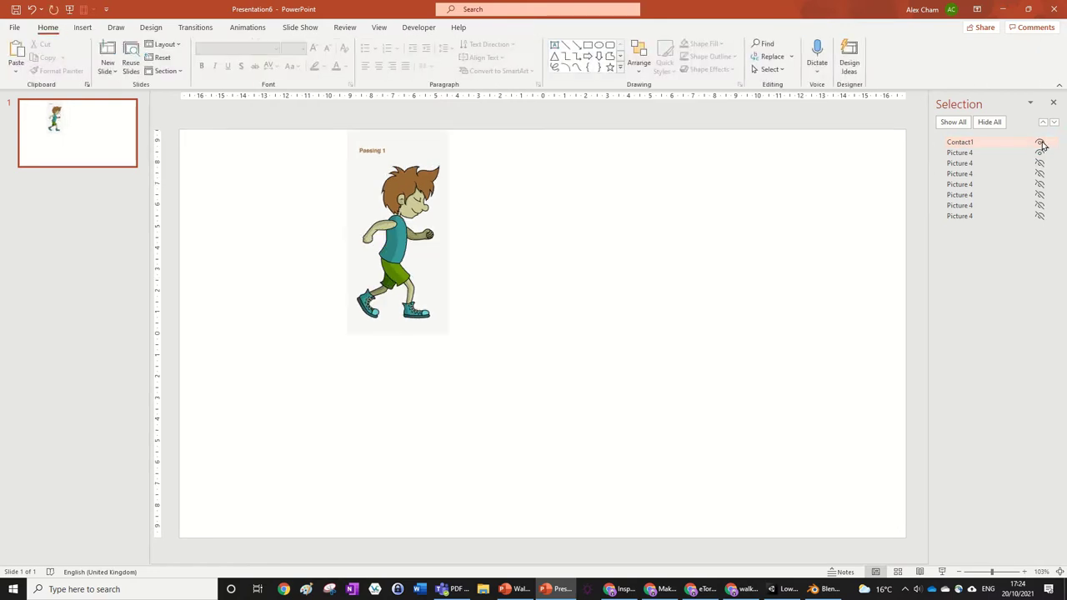
pyautogui.click(1040, 143)
pyautogui.click(1040, 143)
pyautogui.click(1040, 144)
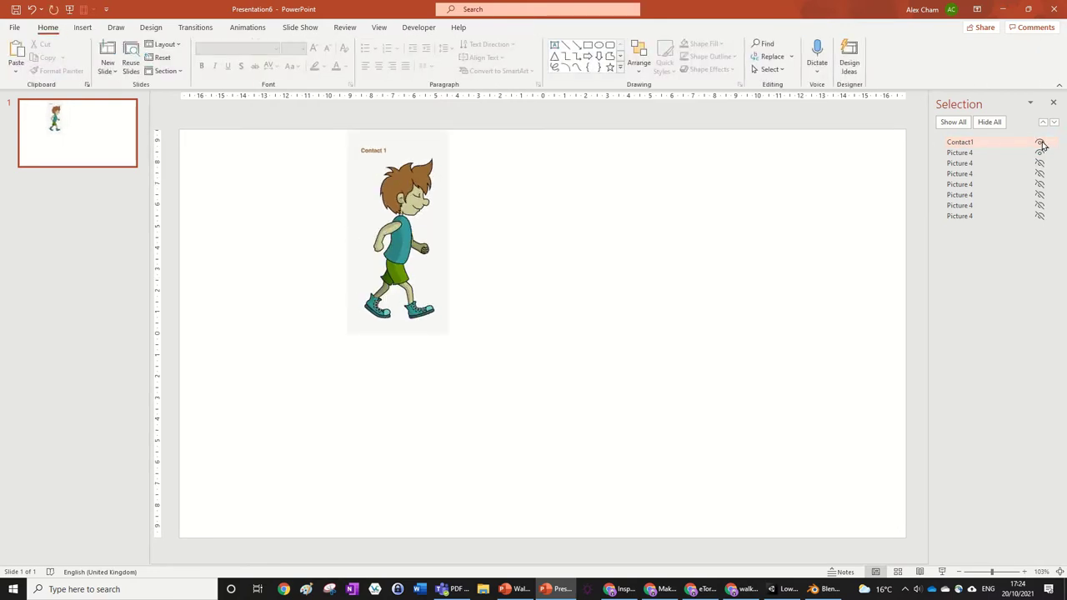
pyautogui.click(1040, 144)
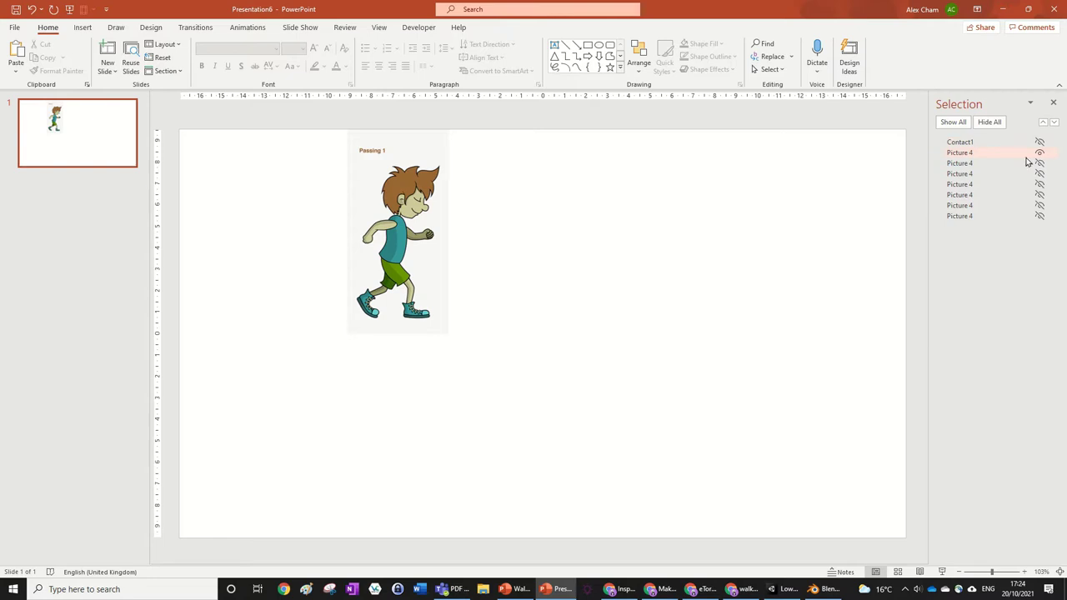
pyautogui.click(1039, 143)
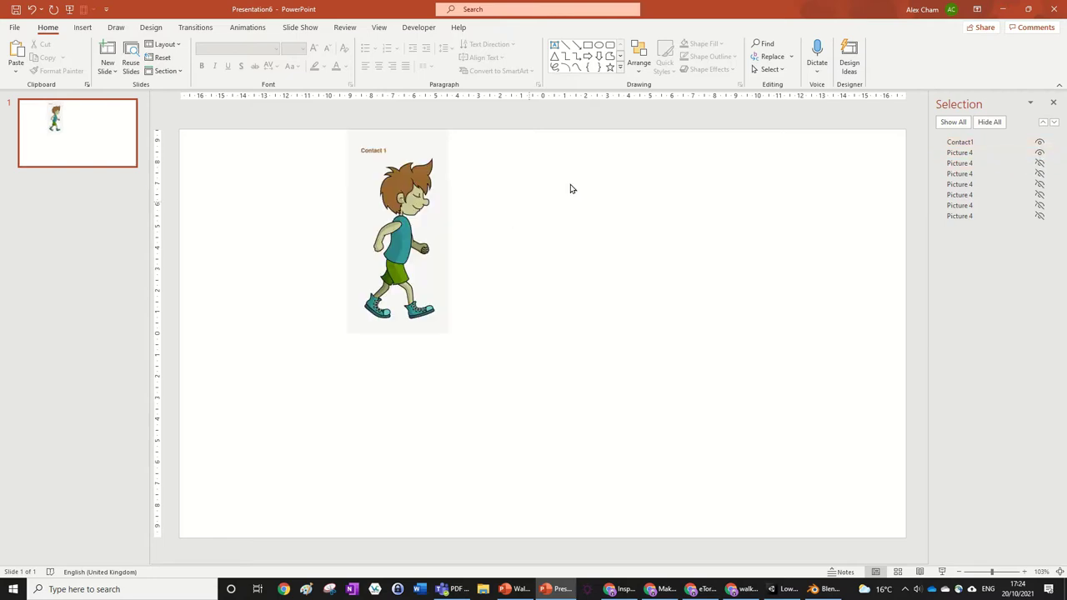
# Hide Contact1 and rename the second picture in the list as Passing1.
pyautogui.click(369, 204)
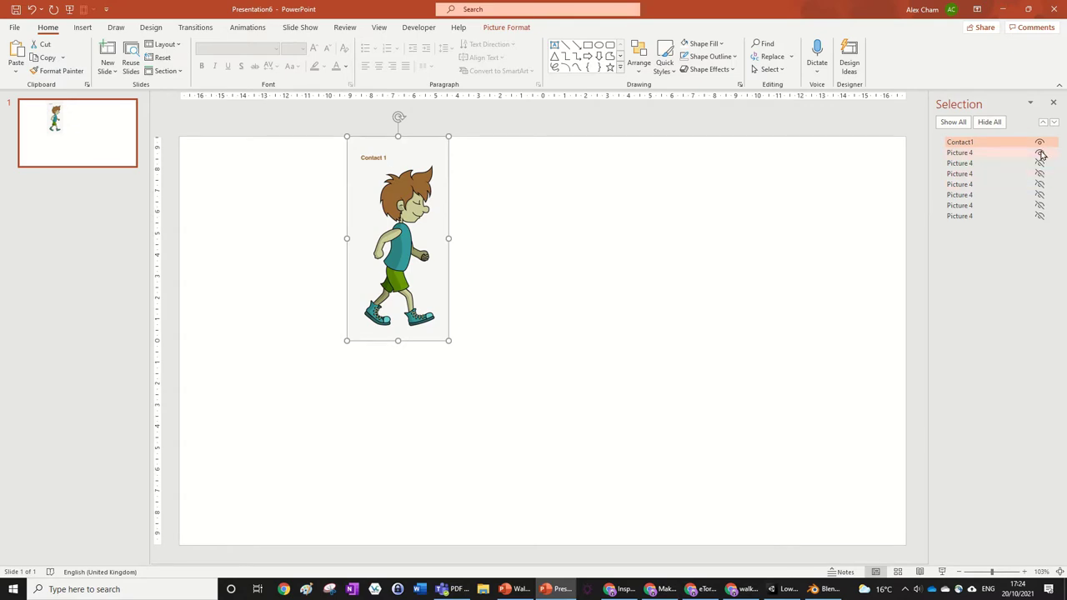
pyautogui.click(954, 155)
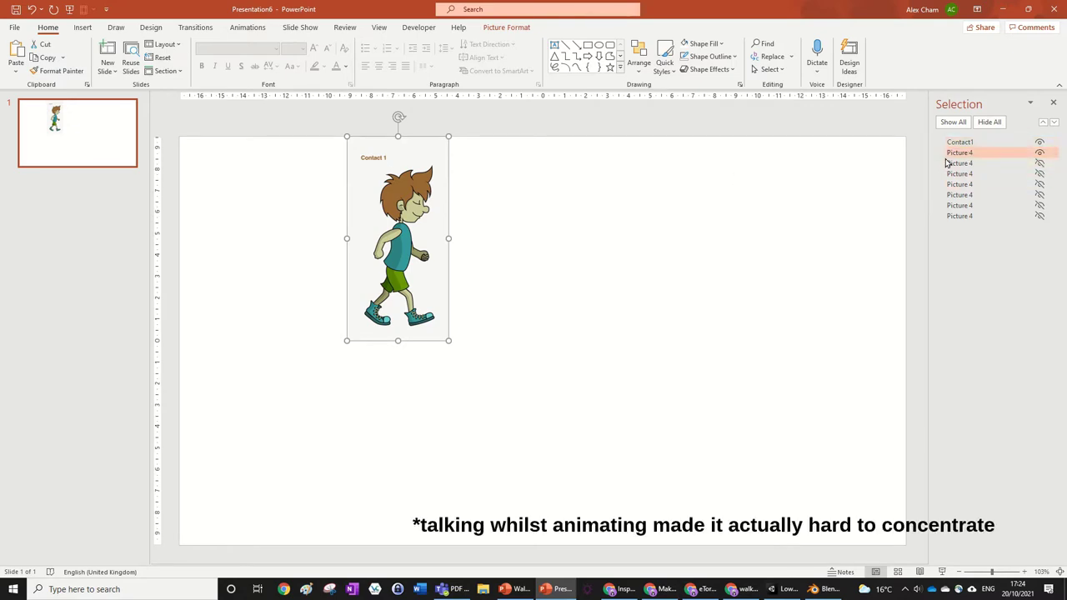
pyautogui.click(1039, 154)
pyautogui.click(1039, 143)
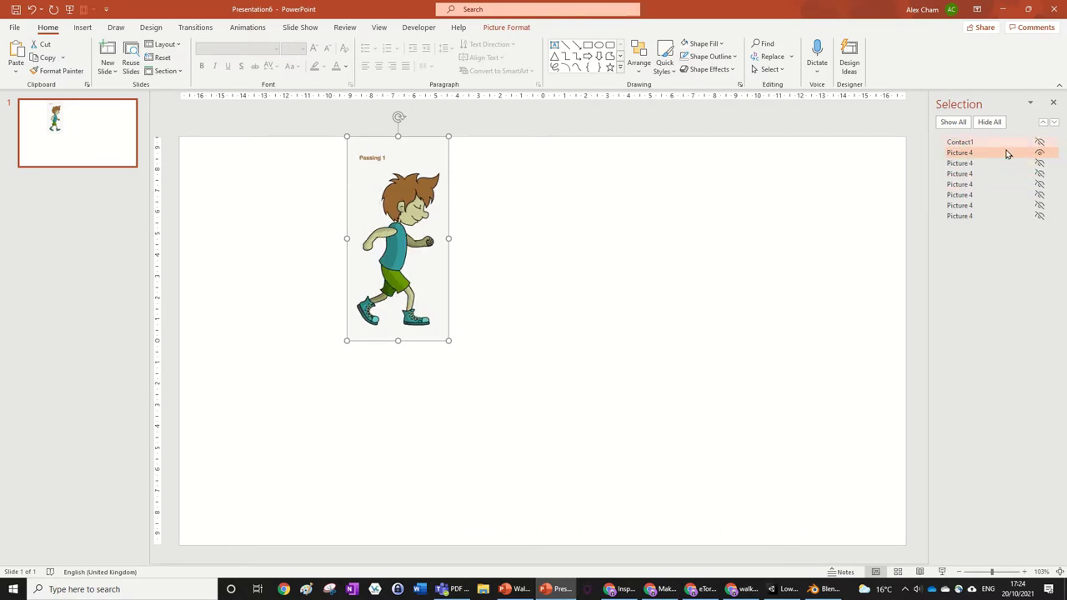
pyautogui.doubleClick(960, 154)
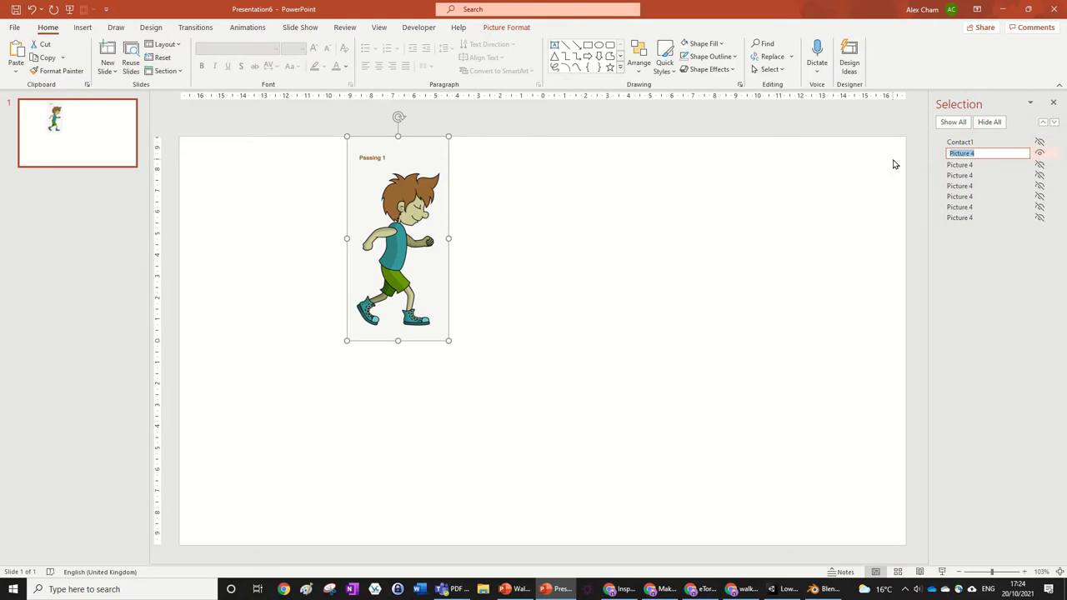
pyautogui.write('Passing1')
pyautogui.press('Return')
# Hide Passing1, make the third picture visible and shift its crop area to the Up 1 figure.
pyautogui.click(1037, 153)
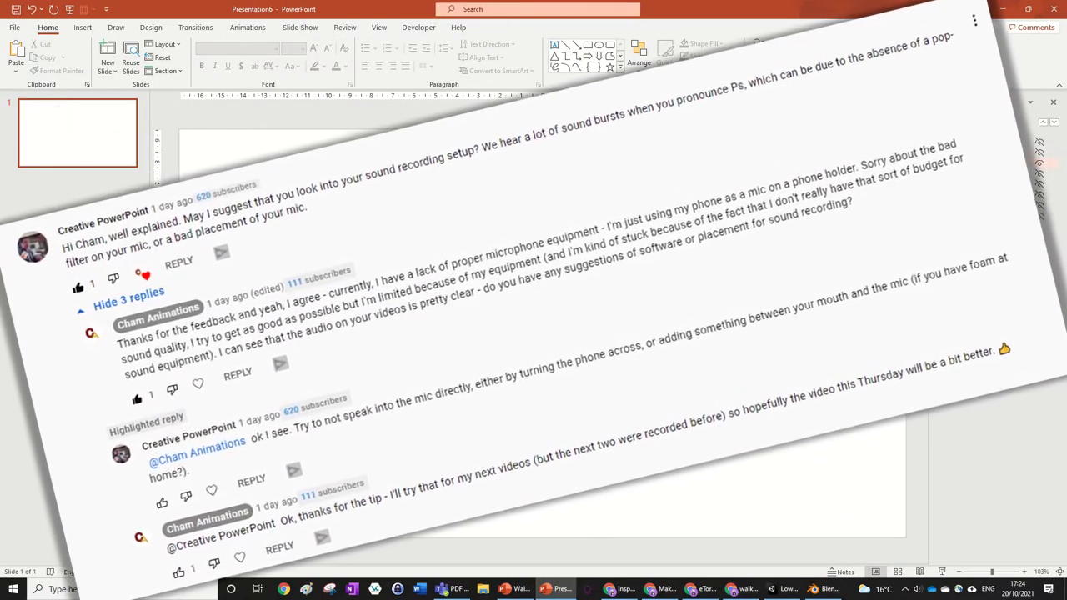
pyautogui.click(1040, 168)
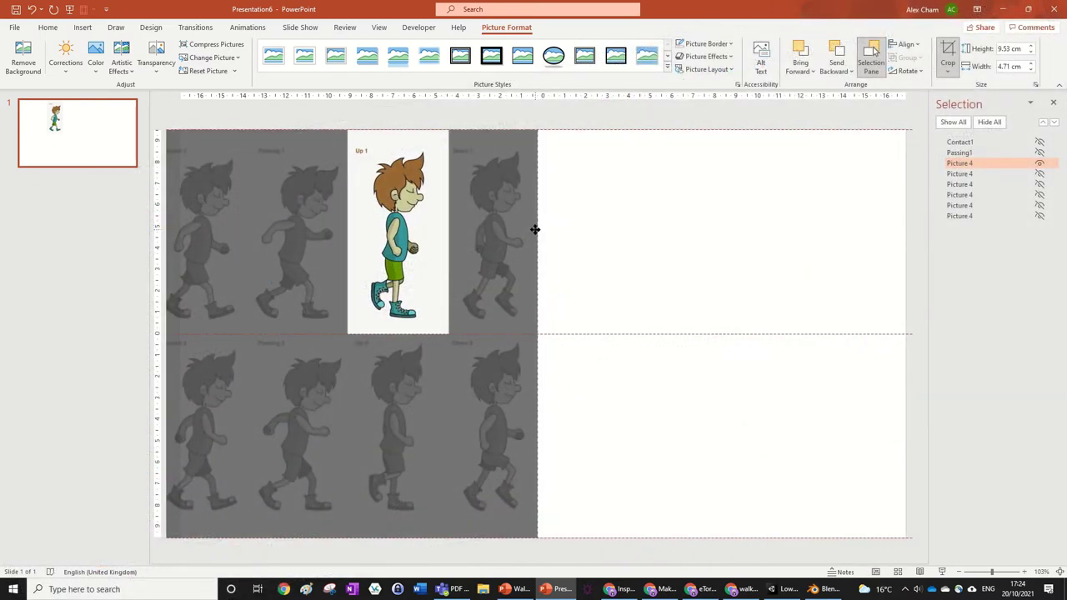
pyautogui.click(628, 227)
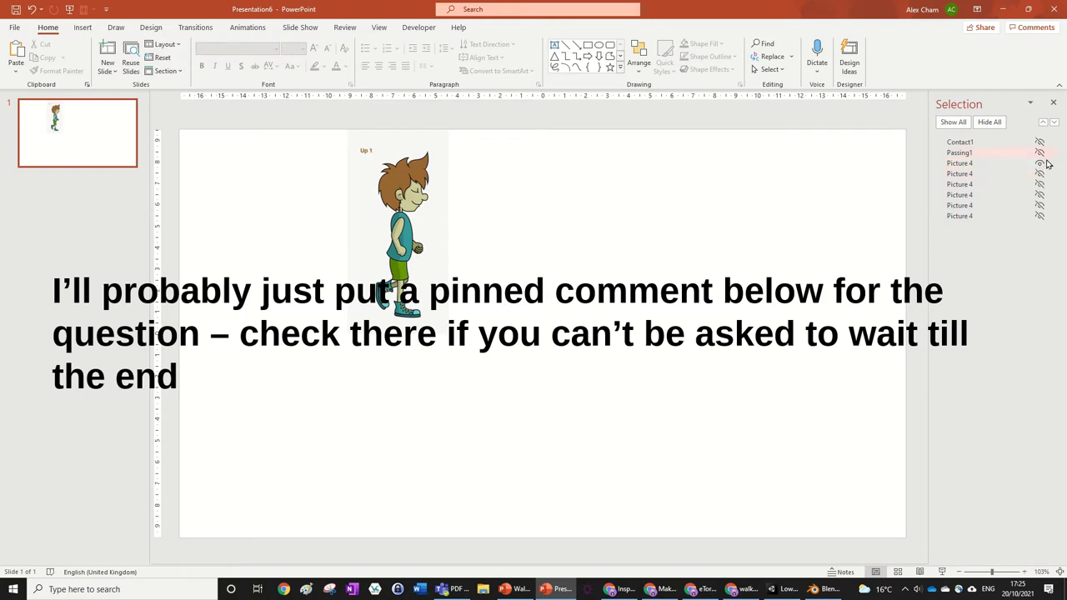
# Rename the third picture in the list as Up1 and hide it.
pyautogui.click(1040, 164)
pyautogui.click(986, 166)
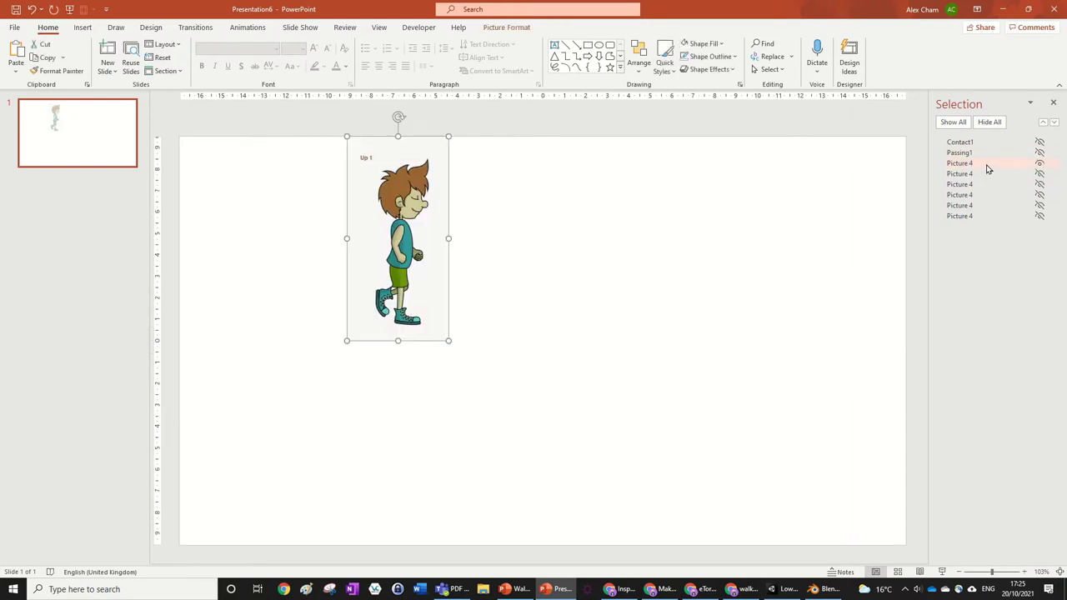
pyautogui.click(966, 165)
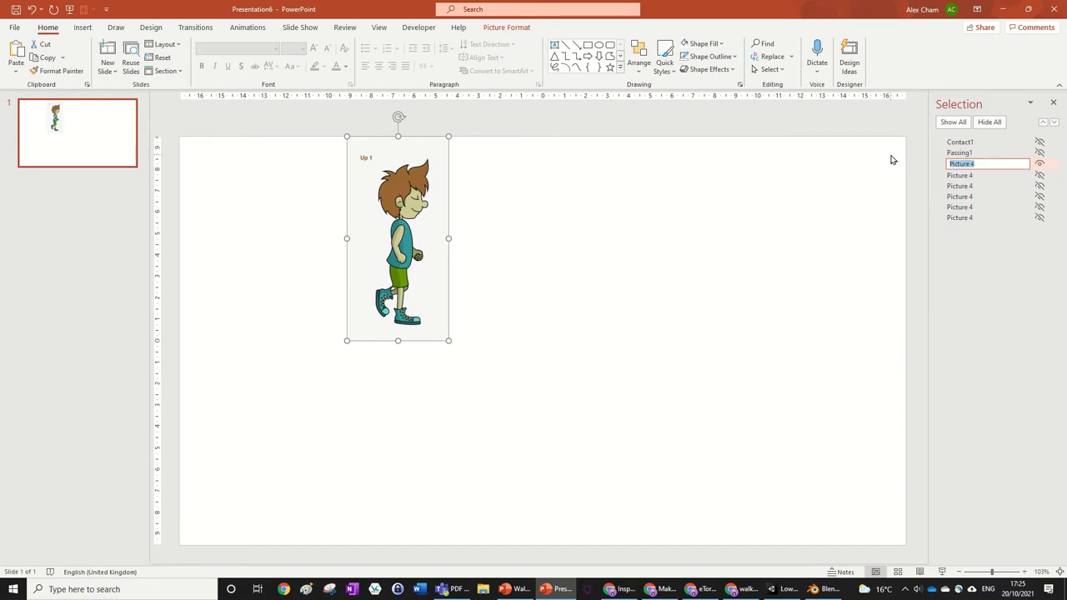
pyautogui.write('Up1')
pyautogui.click(1039, 164)
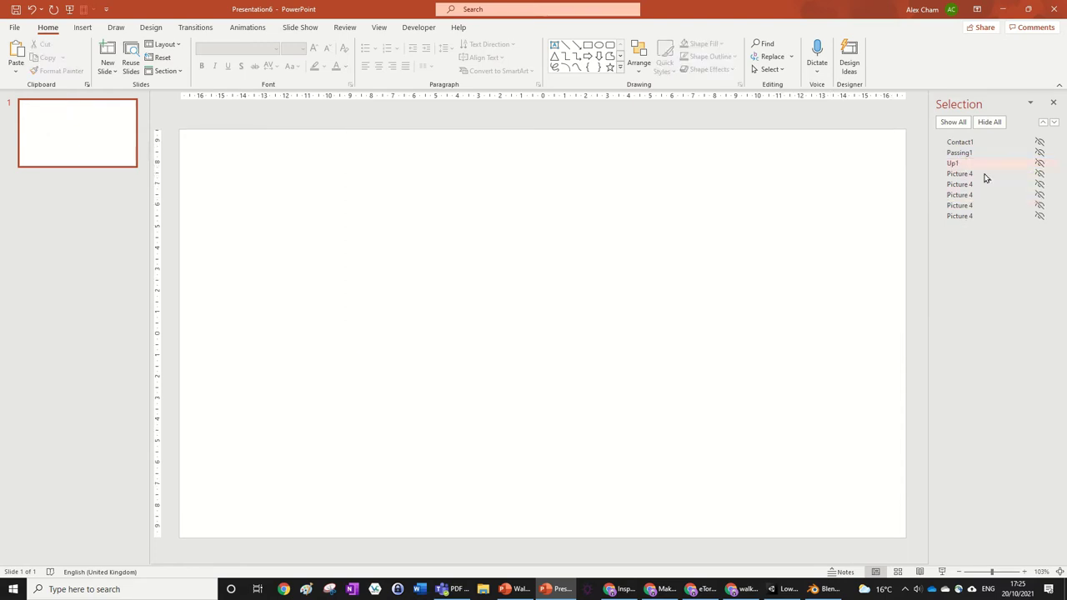
# Make the fourth picture visible and shift its crop area to the Down 1 figure.
pyautogui.click(1039, 164)
pyautogui.click(964, 165)
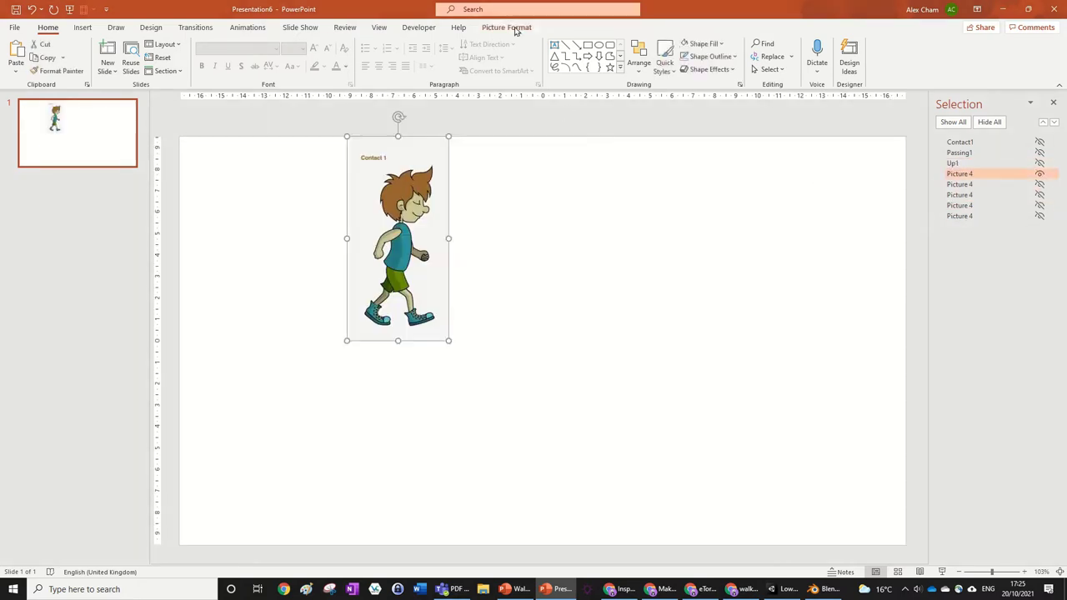
pyautogui.click(959, 173)
pyautogui.click(947, 58)
pyautogui.press('Escape')
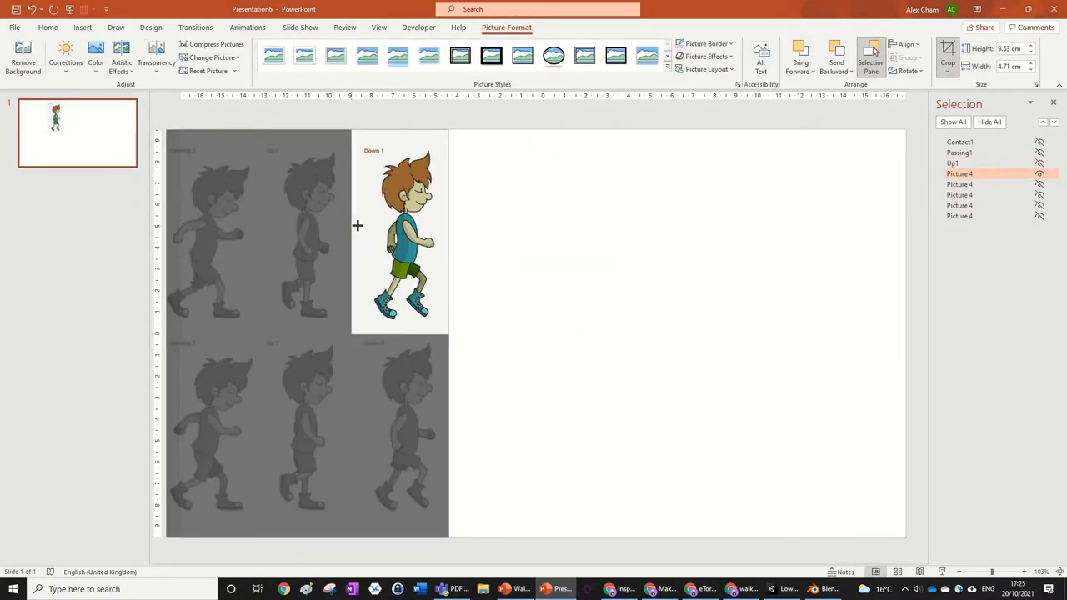
pyautogui.click(424, 248)
# Rename the fourth picture as Down1, hiding it and showing the fifth picture instead.
pyautogui.click(1039, 173)
pyautogui.click(1039, 184)
pyautogui.doubleClick(959, 173)
pyautogui.write('Down1')
# Shift the fifth picture's crop area to the Contact 2 figure and switch visibility between it and Down1.
pyautogui.click(959, 184)
pyautogui.click(948, 59)
pyautogui.press('Escape')
pyautogui.click(1039, 185)
pyautogui.click(1039, 173)
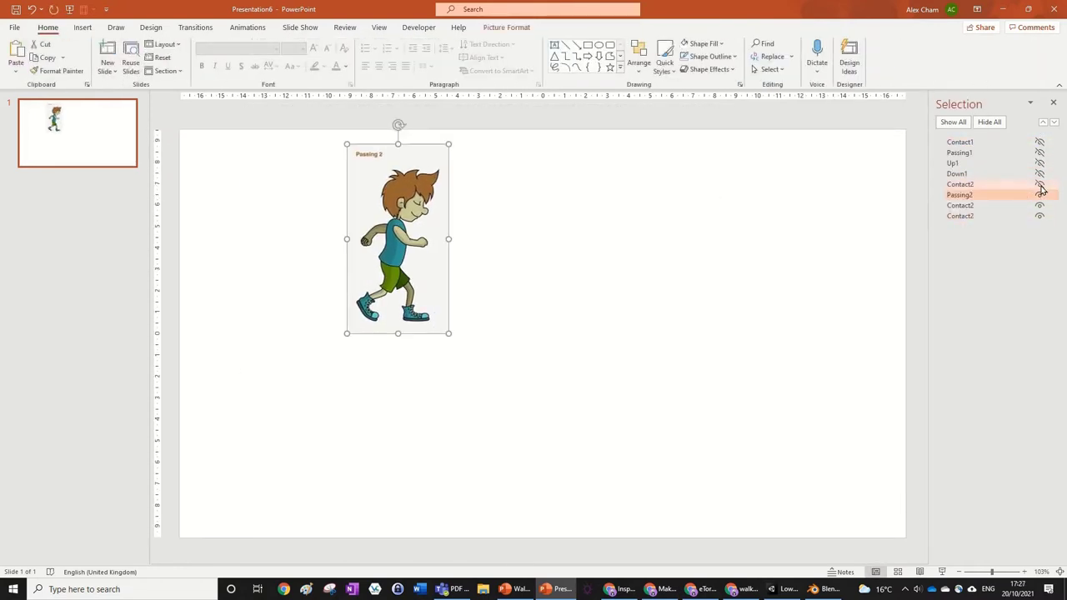
# Switch Passing1 on and off to compare it with the Passing 2 picture, and hide Passing2.
pyautogui.click(1039, 153)
pyautogui.click(1039, 152)
pyautogui.click(1040, 194)
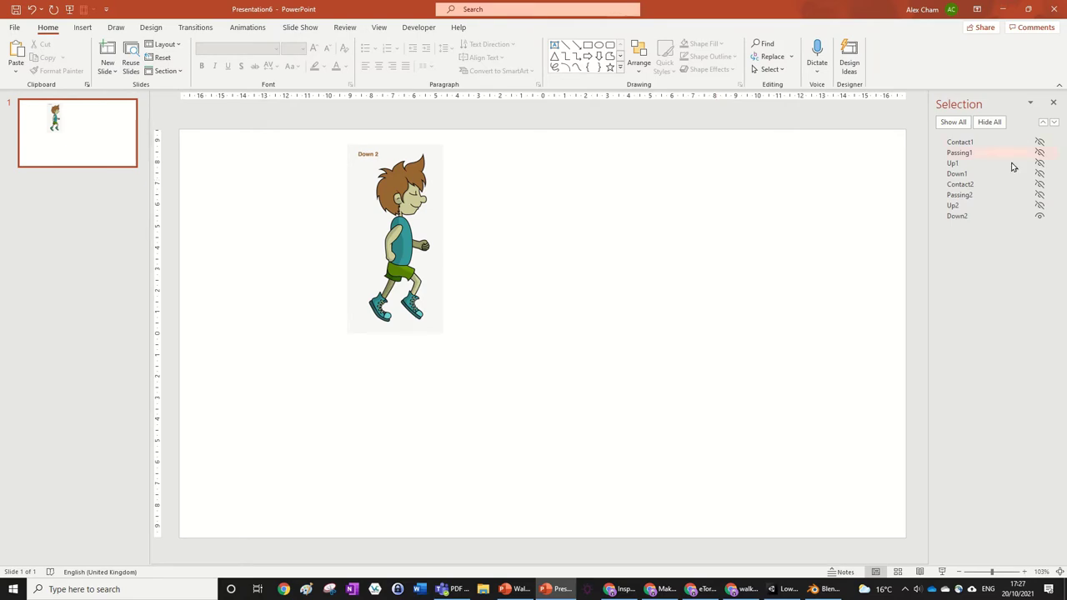
# Make all the hidden walk cycle frames visible again.
pyautogui.click(1039, 141)
pyautogui.click(1039, 152)
pyautogui.click(1039, 163)
pyautogui.click(1039, 173)
pyautogui.click(1039, 184)
pyautogui.click(1039, 194)
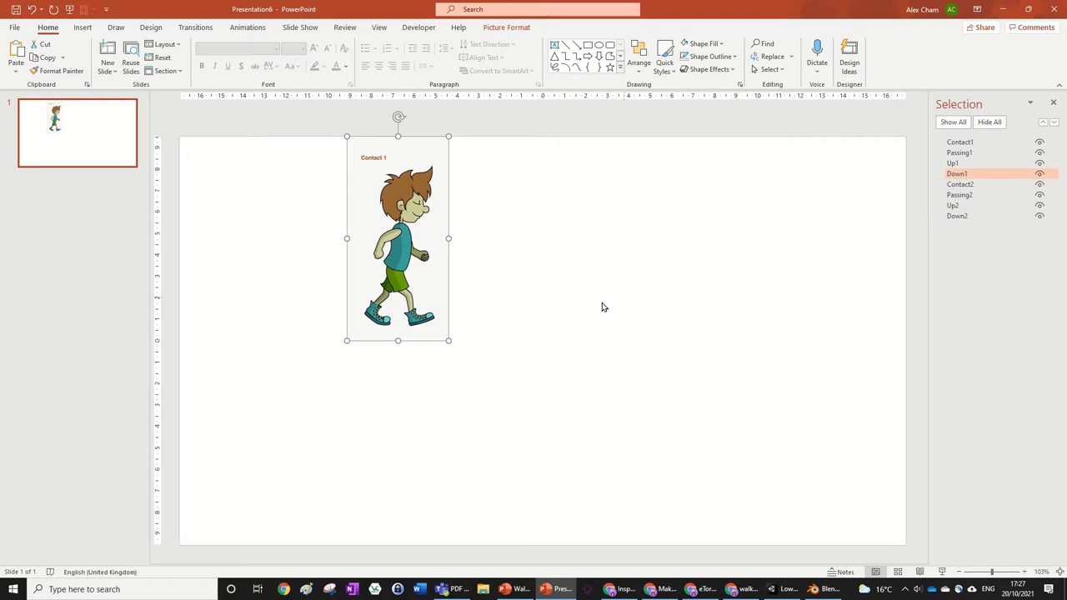
# Select all eight frames, enlarge them together and move them toward the middle of the slide.
pyautogui.moveTo(581, 404); pyautogui.dragTo(250, 88)
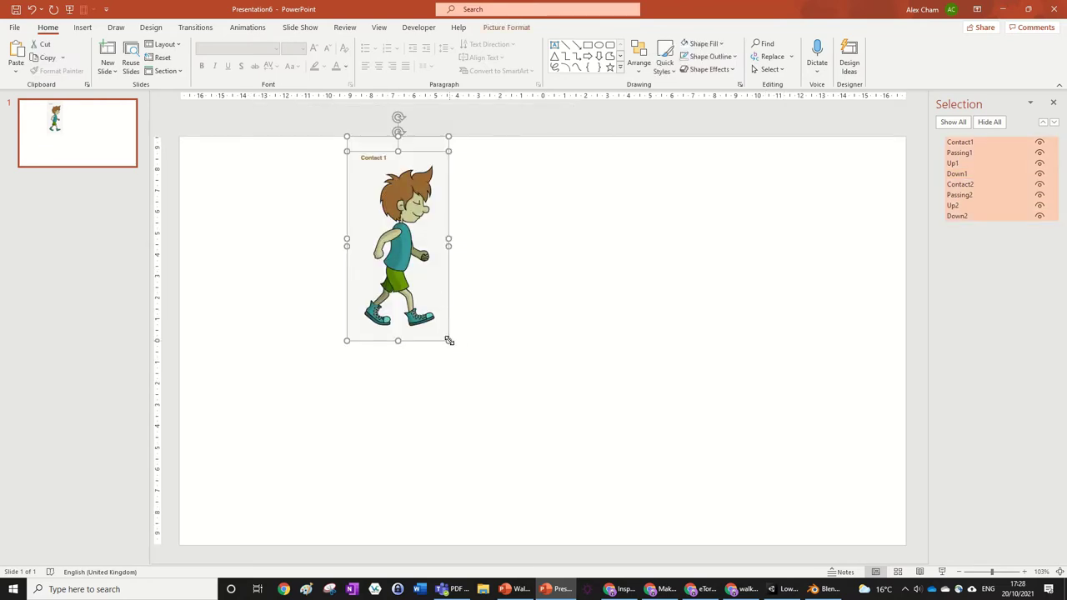
pyautogui.moveTo(448, 340); pyautogui.dragTo(502, 382)
pyautogui.moveTo(348, 256); pyautogui.dragTo(502, 328)
# Align the eight selected frames with one another horizontally, and vertically by their middles.
pyautogui.click(506, 27)
pyautogui.click(906, 44)
pyautogui.click(921, 59)
pyautogui.click(906, 44)
pyautogui.click(926, 123)
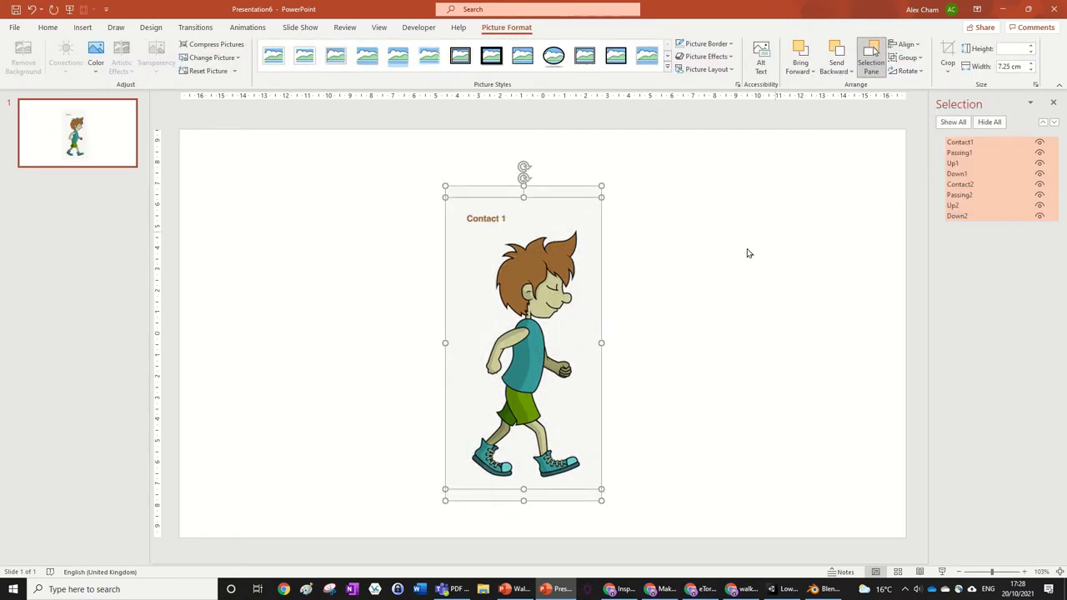
# Group the eight frames to centre them on the slide horizontally and vertically, and ungroup them again.
pyautogui.moveTo(537, 242); pyautogui.dragTo(567, 223)
pyautogui.hotkey('ctrl', 'g')
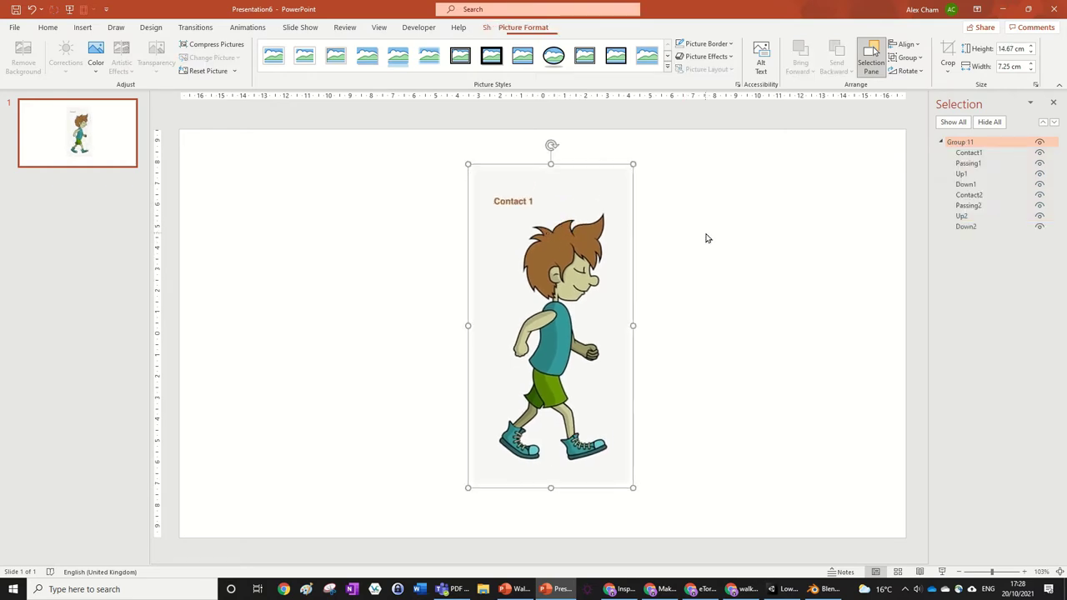
pyautogui.click(903, 44)
pyautogui.click(918, 75)
pyautogui.click(904, 44)
pyautogui.click(920, 122)
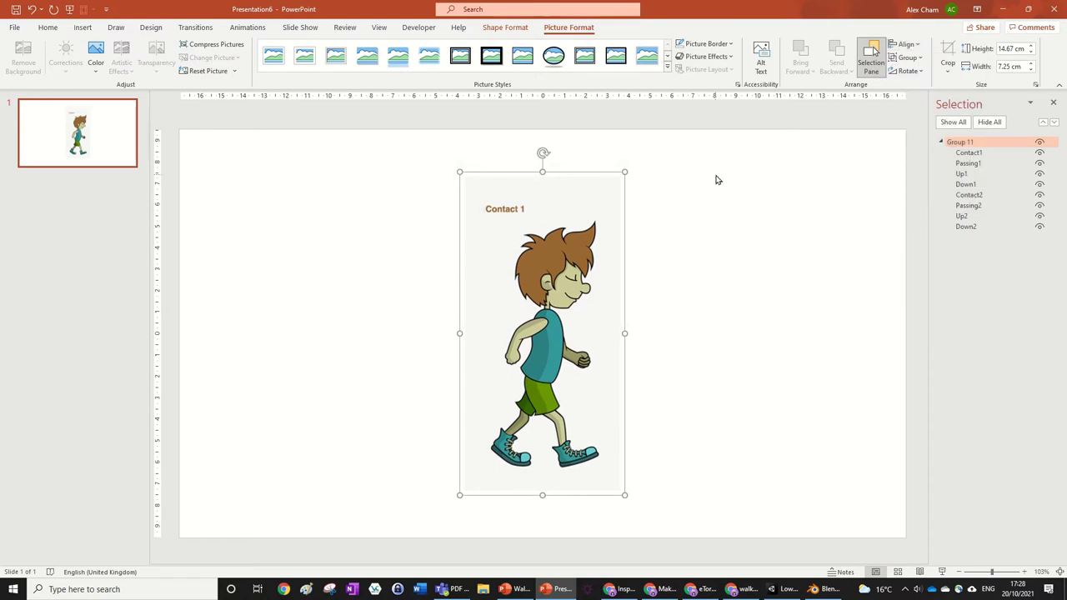
pyautogui.hotkey('ctrl', 'shift', 'g')
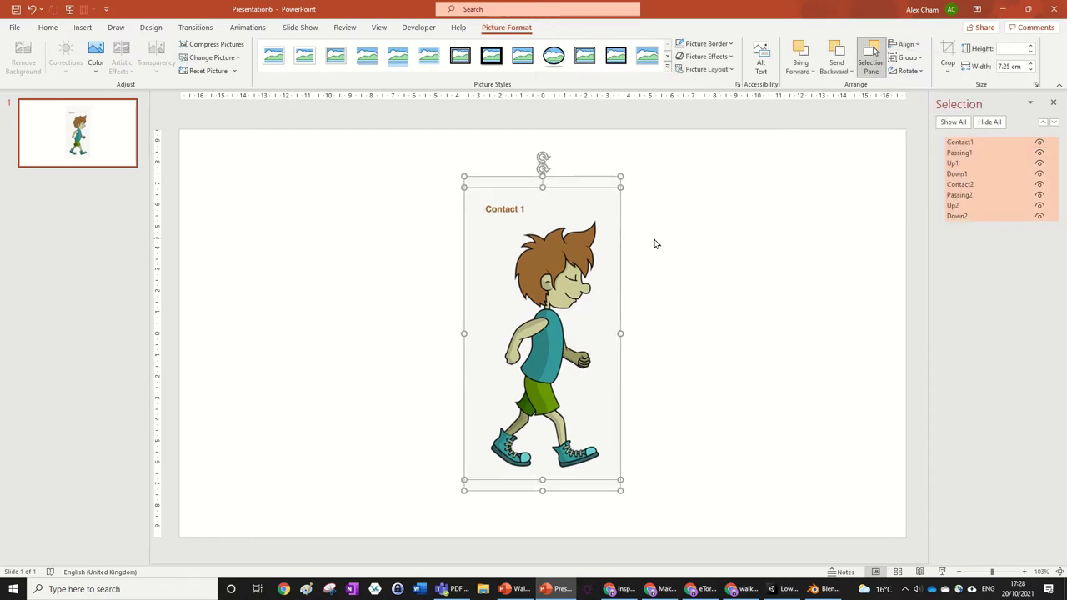
pyautogui.click(662, 248)
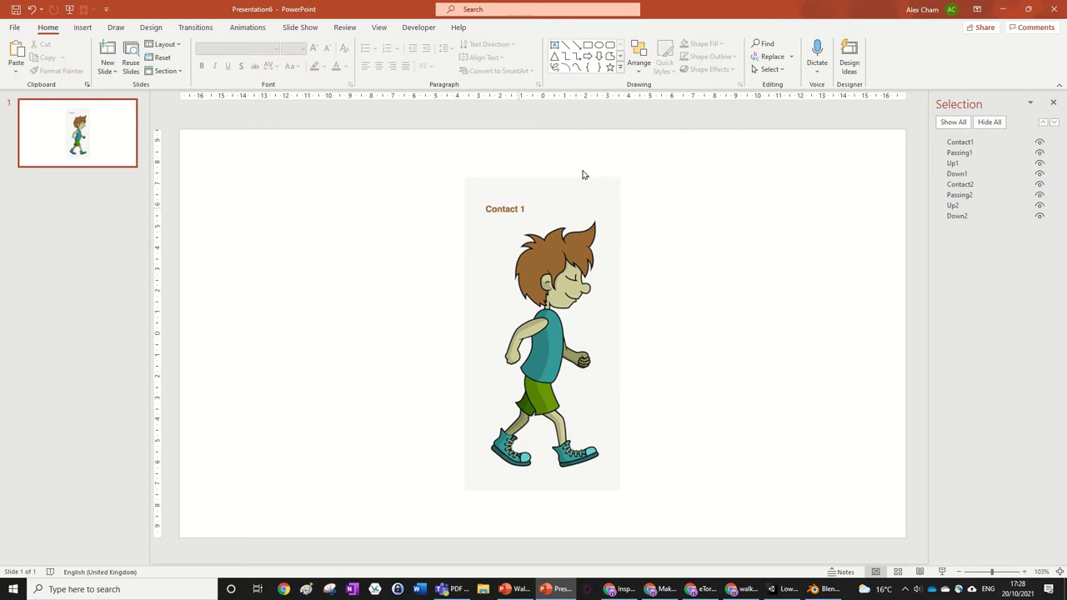
# Remove the background of the Contact1 picture, marking the shoe tips as areas to keep.
pyautogui.moveTo(547, 264); pyautogui.dragTo(760, 292)
pyautogui.press('Escape')
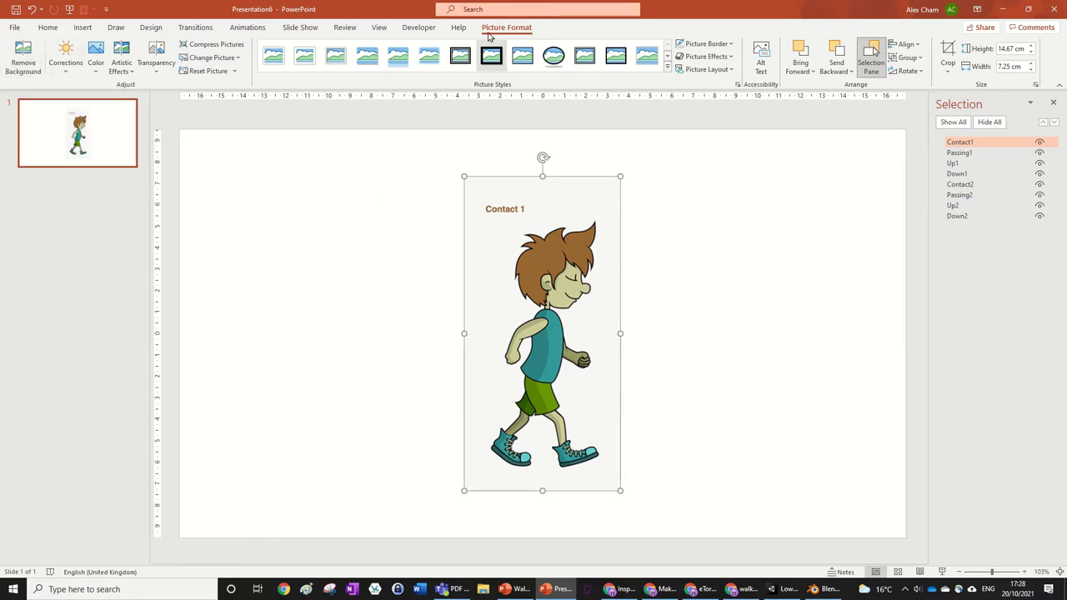
pyautogui.click(25, 57)
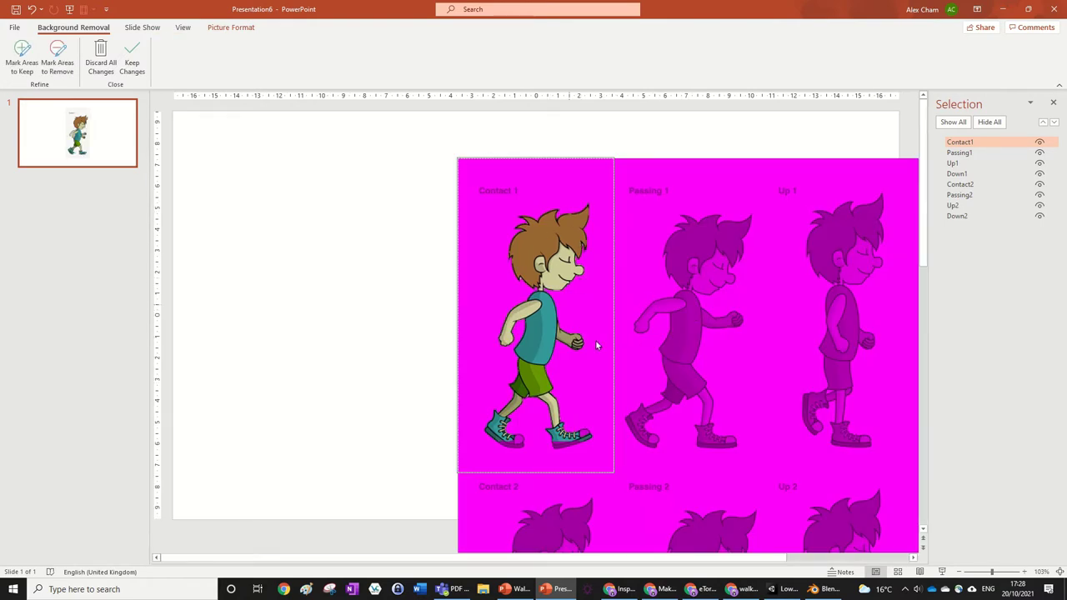
pyautogui.click(22, 64)
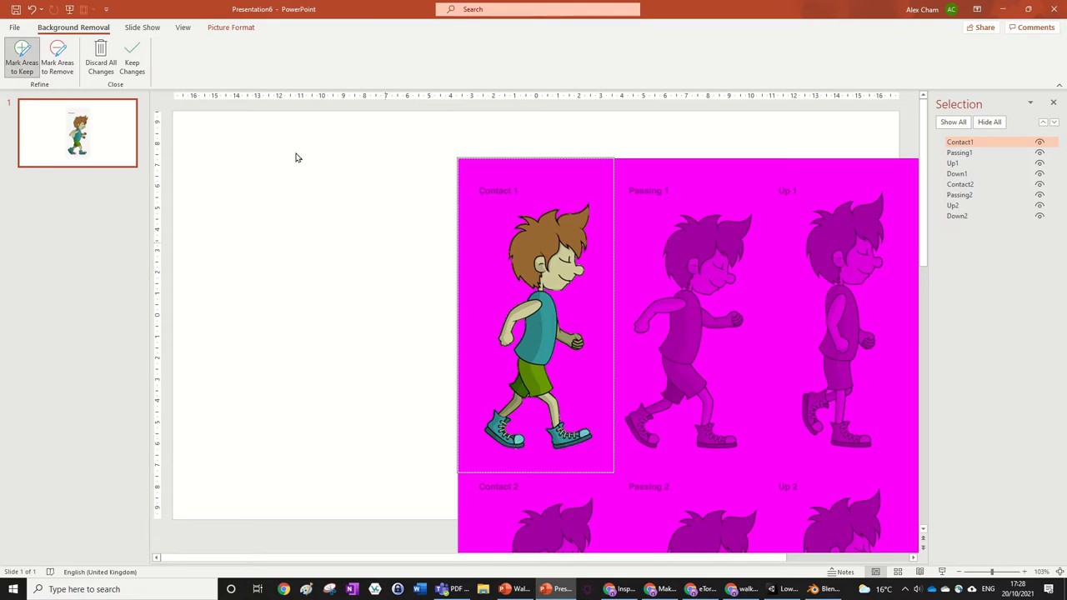
pyautogui.hotkey('ctrl', 'z')
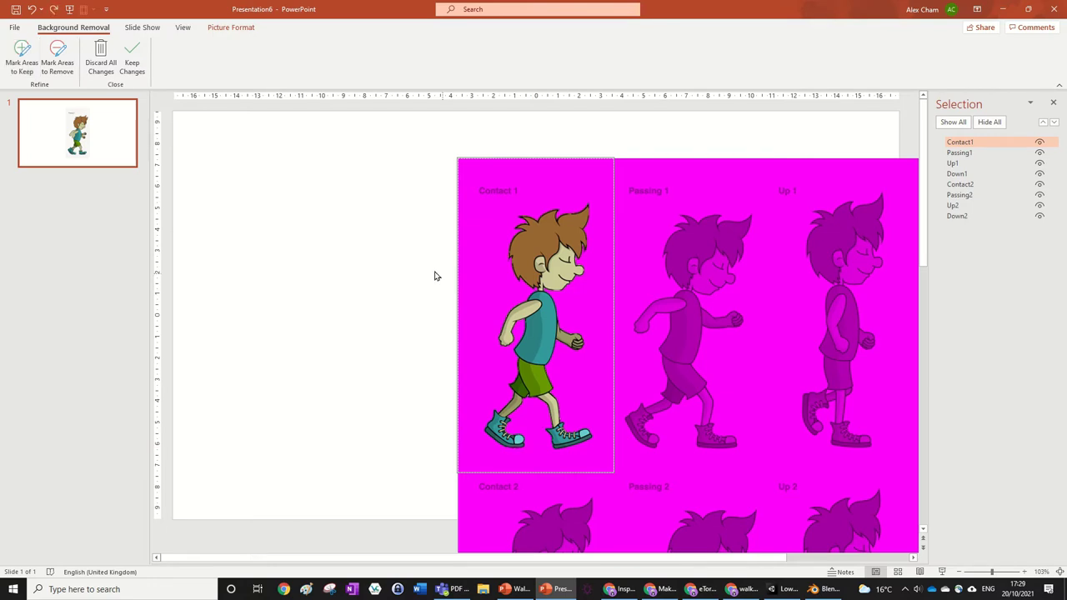
pyautogui.click(22, 60)
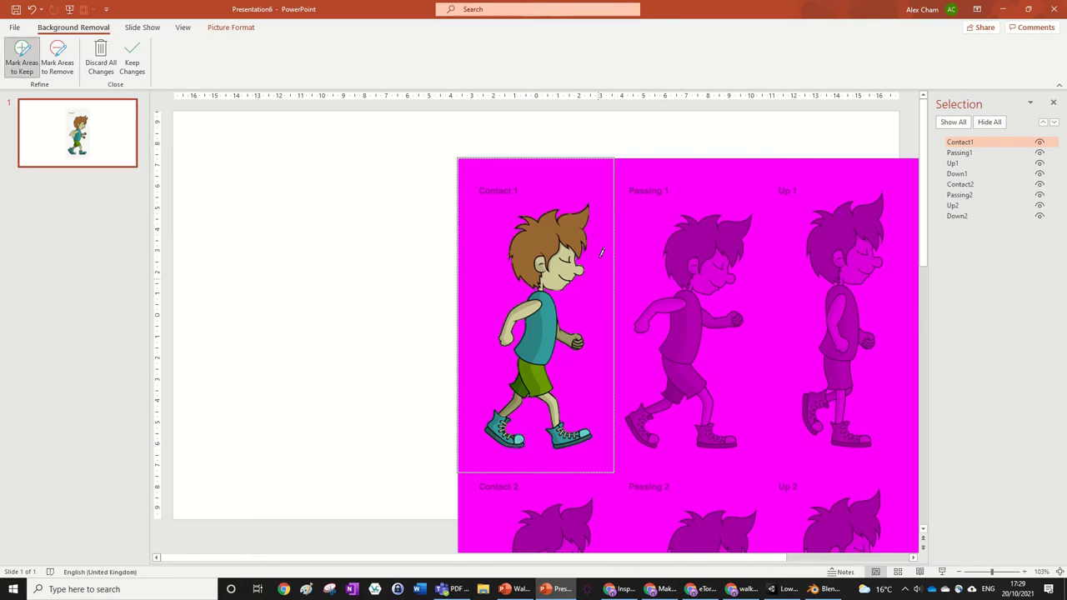
pyautogui.click(351, 264)
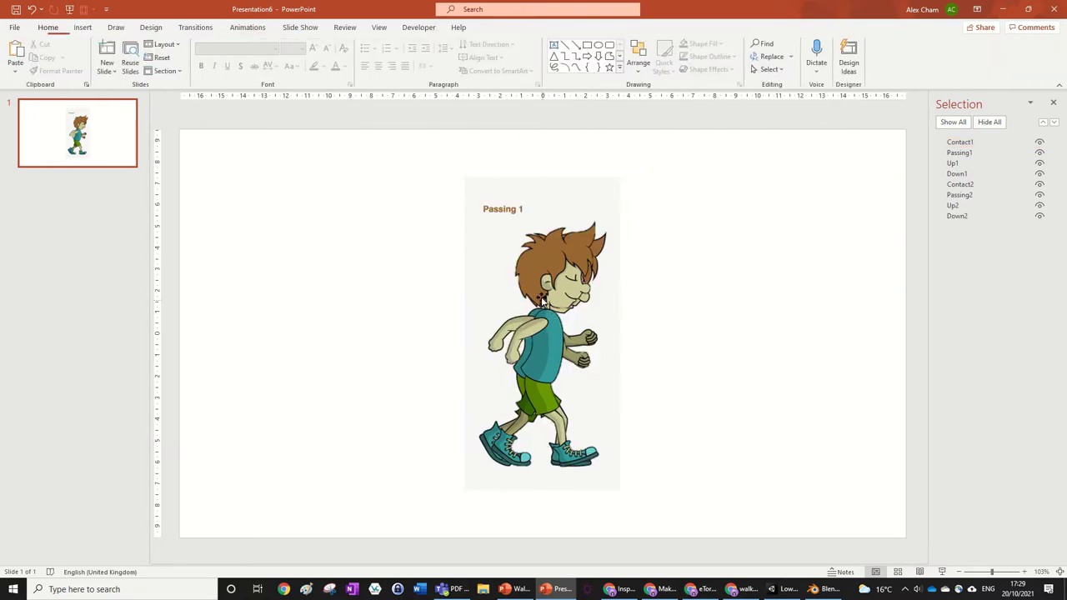
# Move Contact1 aside to check its cut-out, undo the move and hide Contact1.
pyautogui.moveTo(566, 245); pyautogui.dragTo(772, 315)
pyautogui.hotkey('ctrl', 'z')
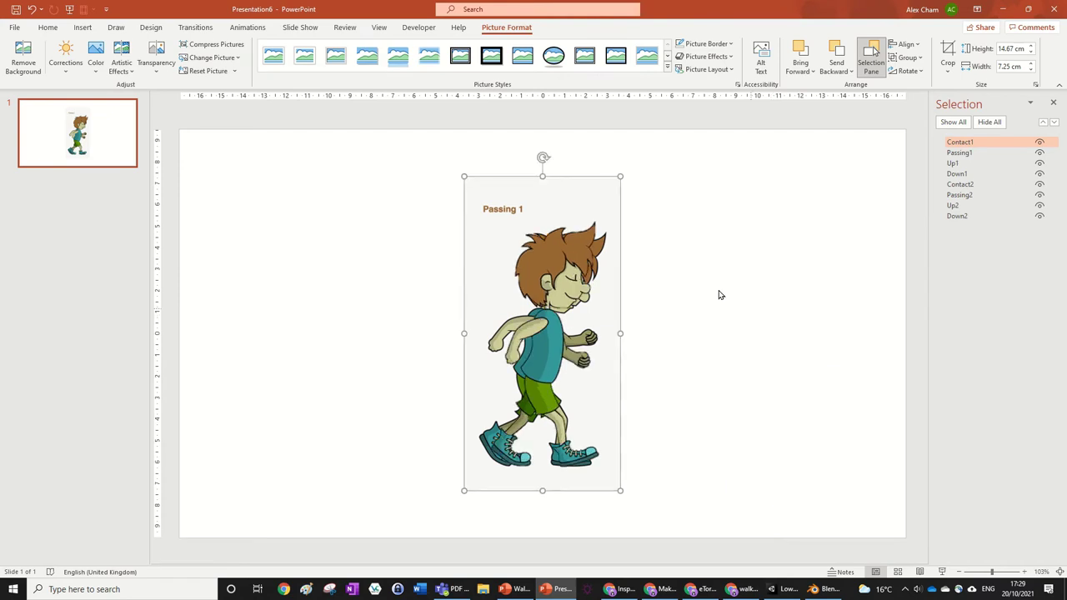
pyautogui.click(1039, 142)
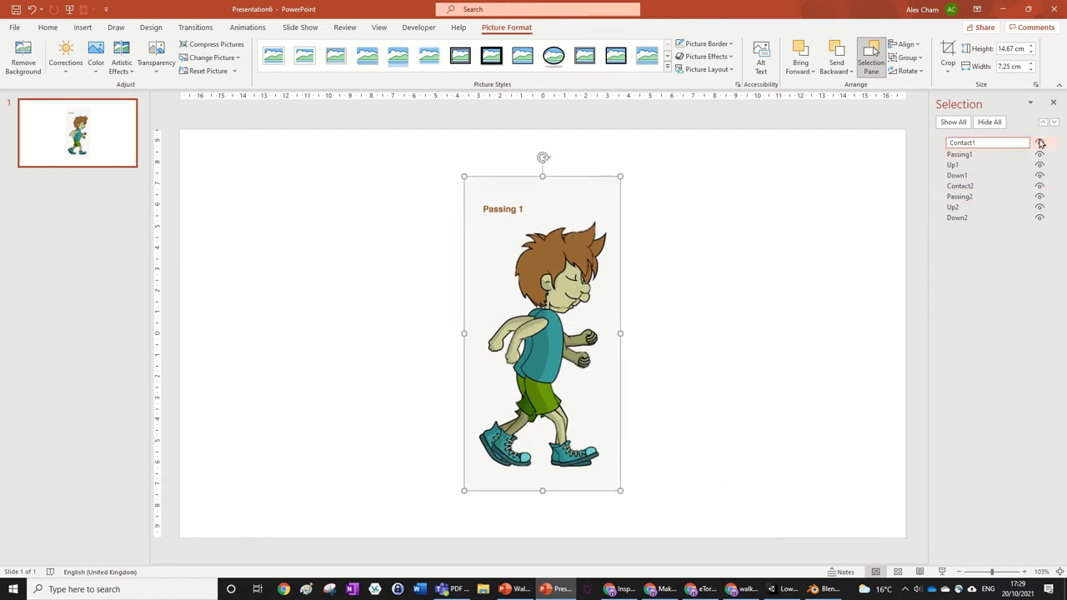
pyautogui.click(1039, 143)
pyautogui.click(1039, 142)
# Remove the background of the Passing1 picture, marking the shoe tips as areas to keep.
pyautogui.click(608, 212)
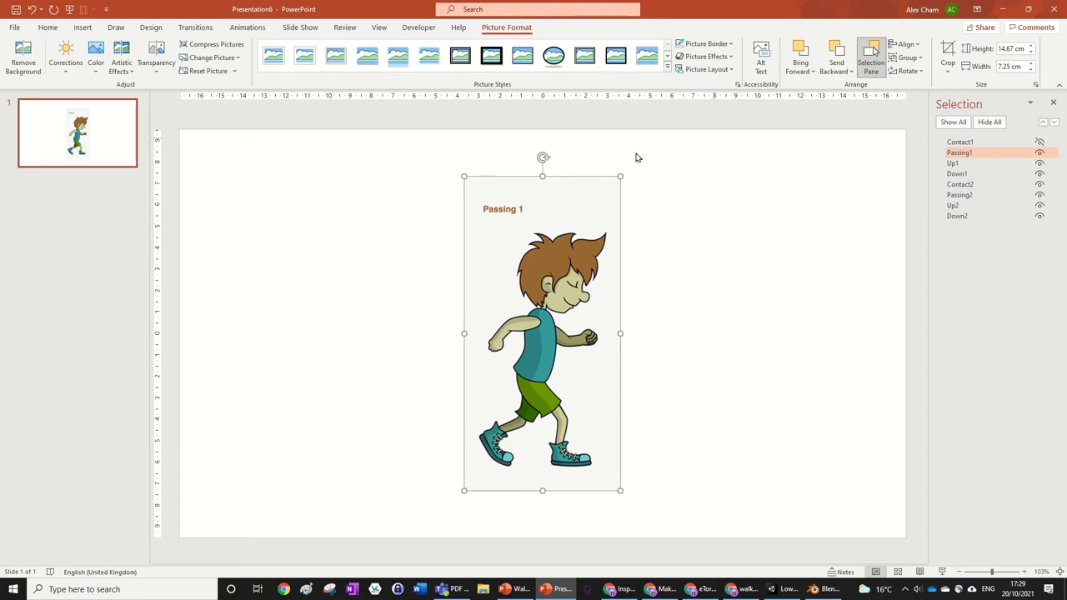
pyautogui.click(23, 60)
pyautogui.click(25, 64)
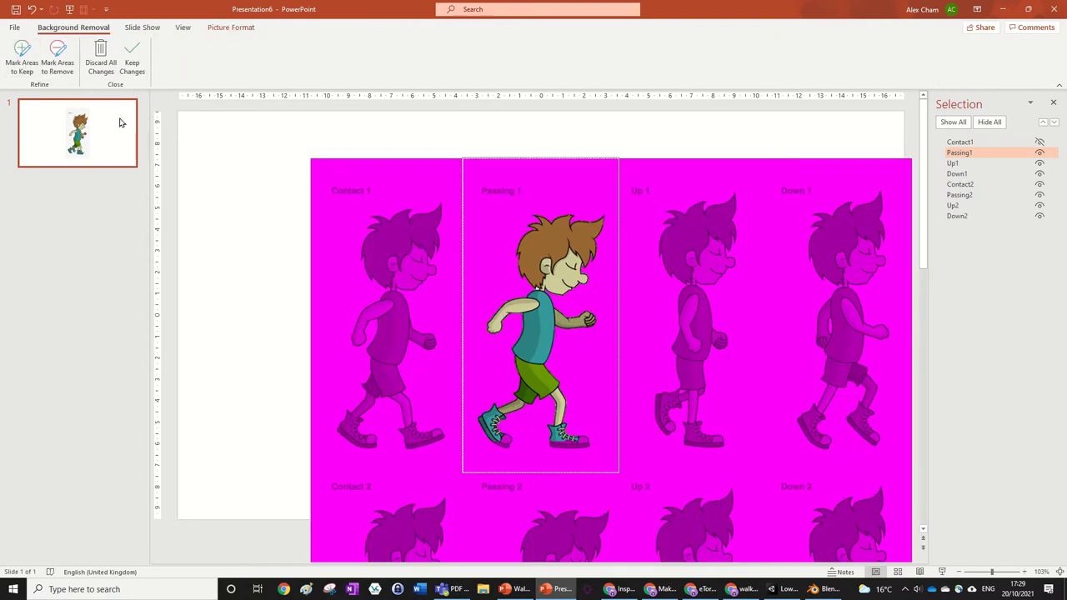
pyautogui.moveTo(585, 437); pyautogui.dragTo(581, 445)
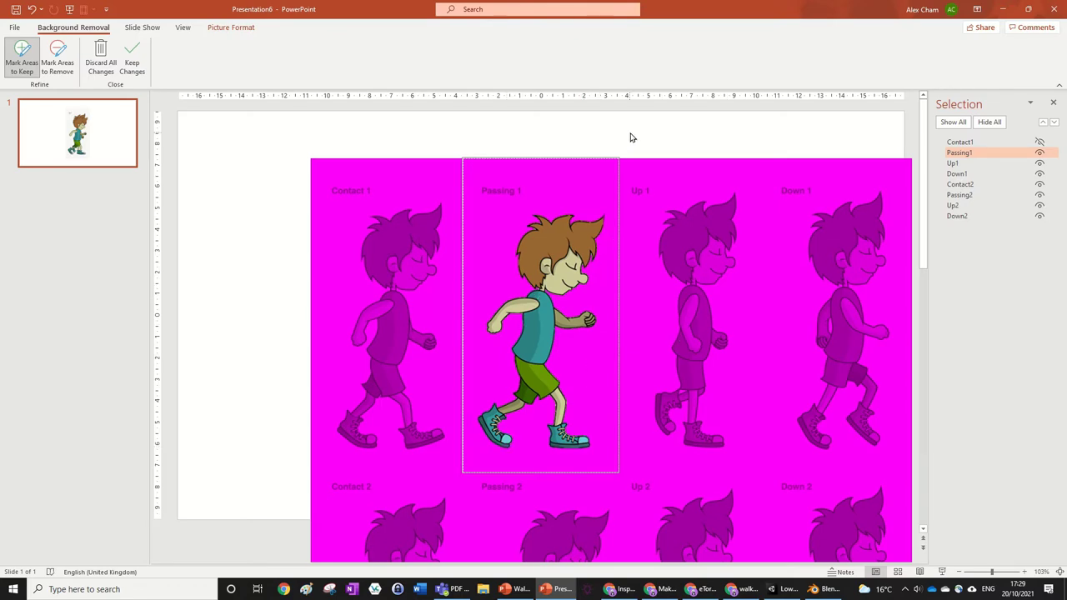
pyautogui.click(709, 133)
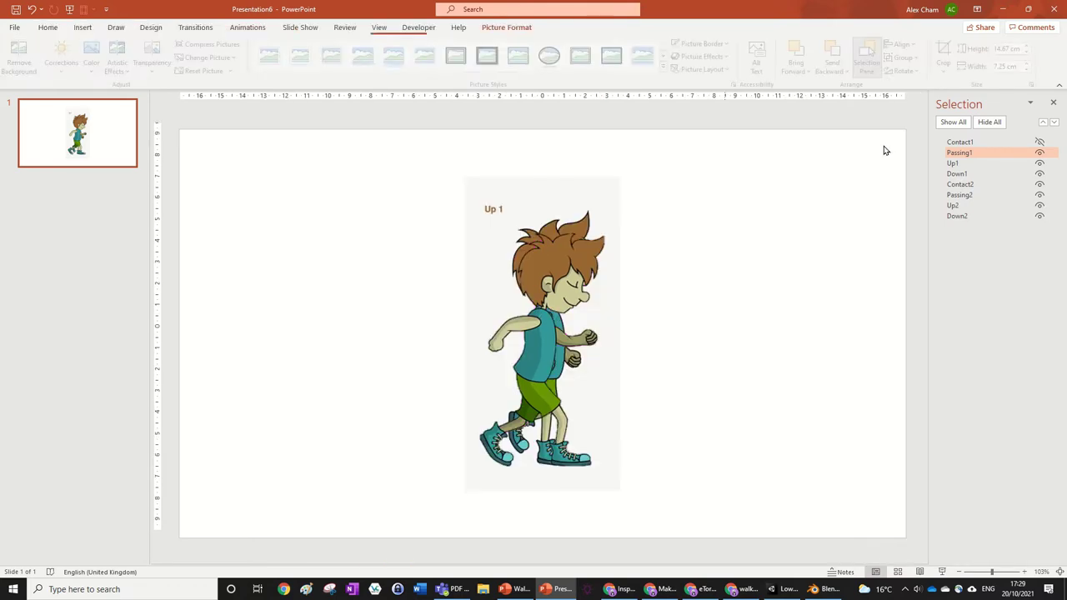
# Hide Passing1 and remove the background of Up1, marking leftover background near the legs for removal.
pyautogui.click(1039, 152)
pyautogui.click(86, 9)
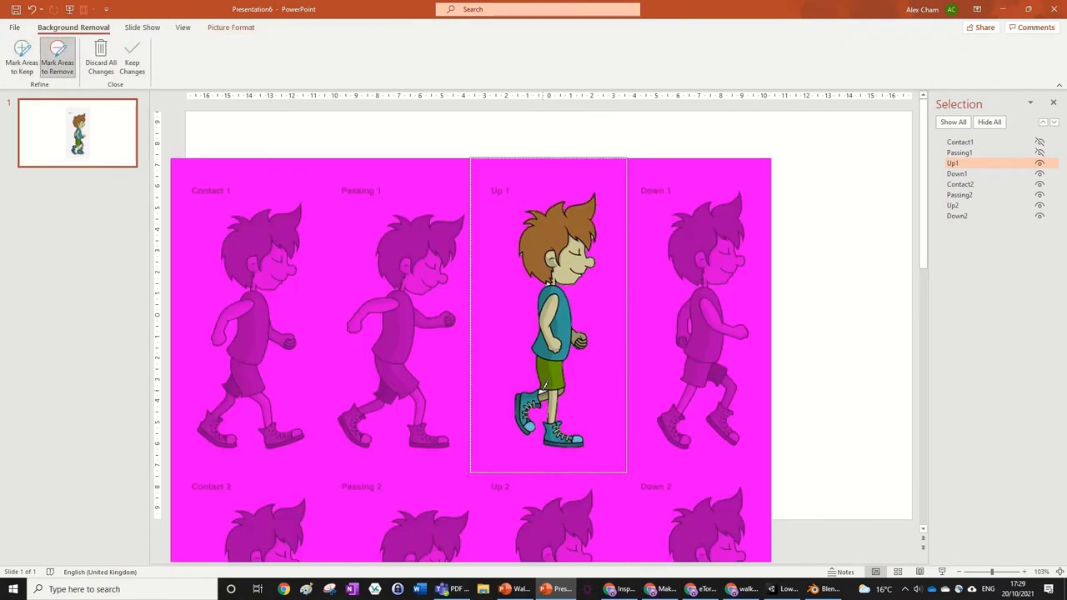
pyautogui.click(818, 252)
# Hide Up1, remove the background of Down1 while refining the areas to keep and remove, and hide Down1.
pyautogui.click(1039, 164)
pyautogui.click(957, 173)
pyautogui.click(86, 9)
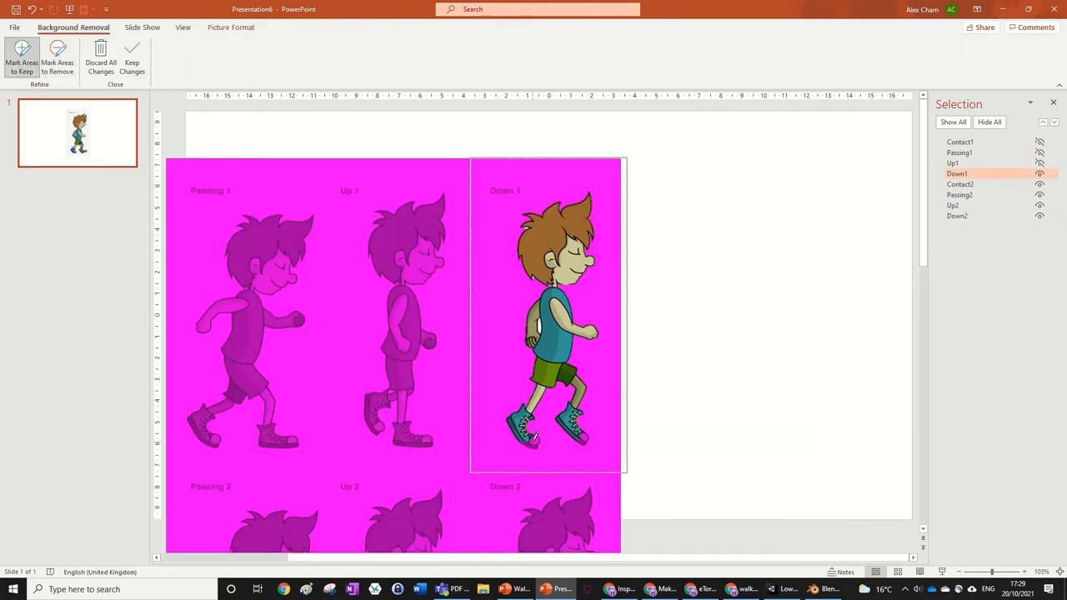
pyautogui.click(57, 59)
pyautogui.click(132, 63)
pyautogui.click(1039, 174)
# Remove the background of the Contact2 picture, marking the shoe tips as areas to keep, and hide Contact2.
pyautogui.click(960, 185)
pyautogui.click(86, 9)
pyautogui.click(14, 60)
pyautogui.click(575, 466)
pyautogui.click(514, 471)
pyautogui.click(366, 286)
pyautogui.click(1039, 184)
# Remove the background of the Passing2 picture, marking the shoe tips as areas to keep, and hide Passing2.
pyautogui.click(959, 194)
pyautogui.click(86, 9)
pyautogui.click(500, 467)
pyautogui.click(570, 468)
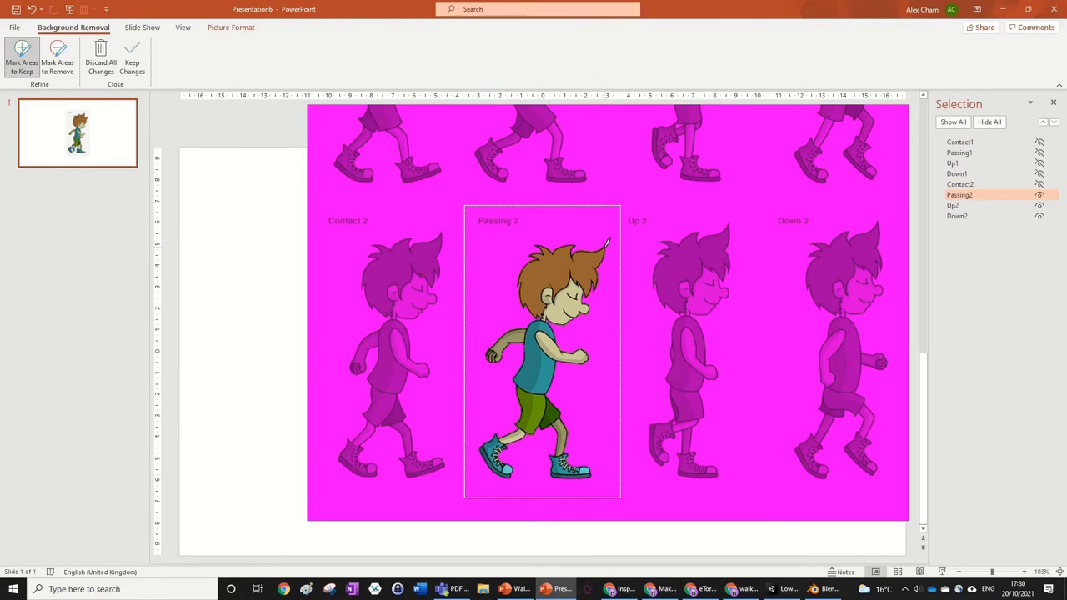
pyautogui.click(132, 63)
pyautogui.click(1039, 194)
# Remove the background of the Up2 picture, refining the areas to keep and remove, and hide Up2.
pyautogui.click(952, 205)
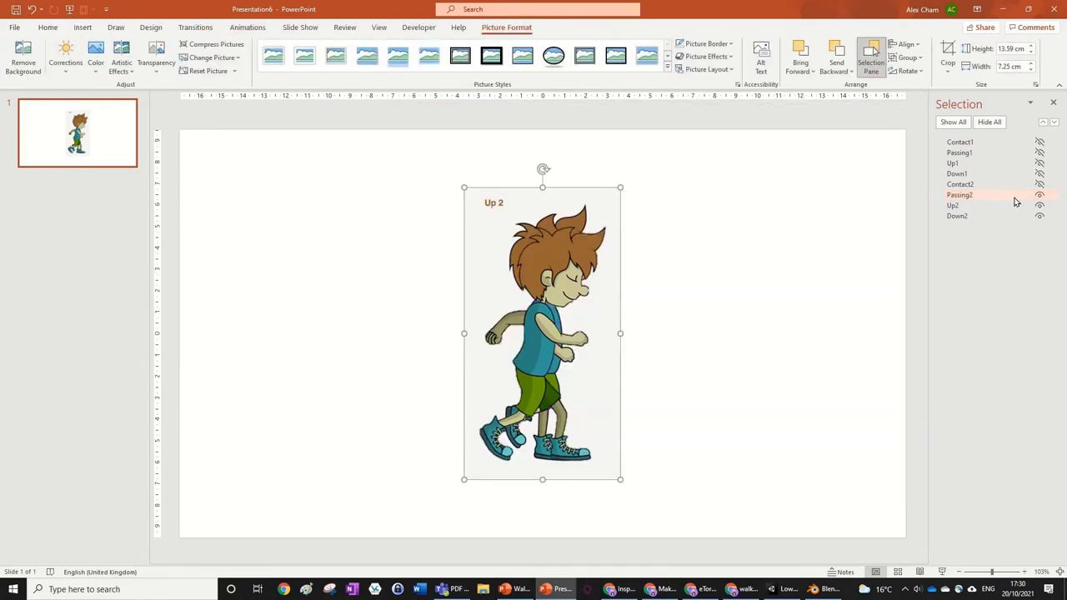
pyautogui.click(86, 9)
pyautogui.click(21, 58)
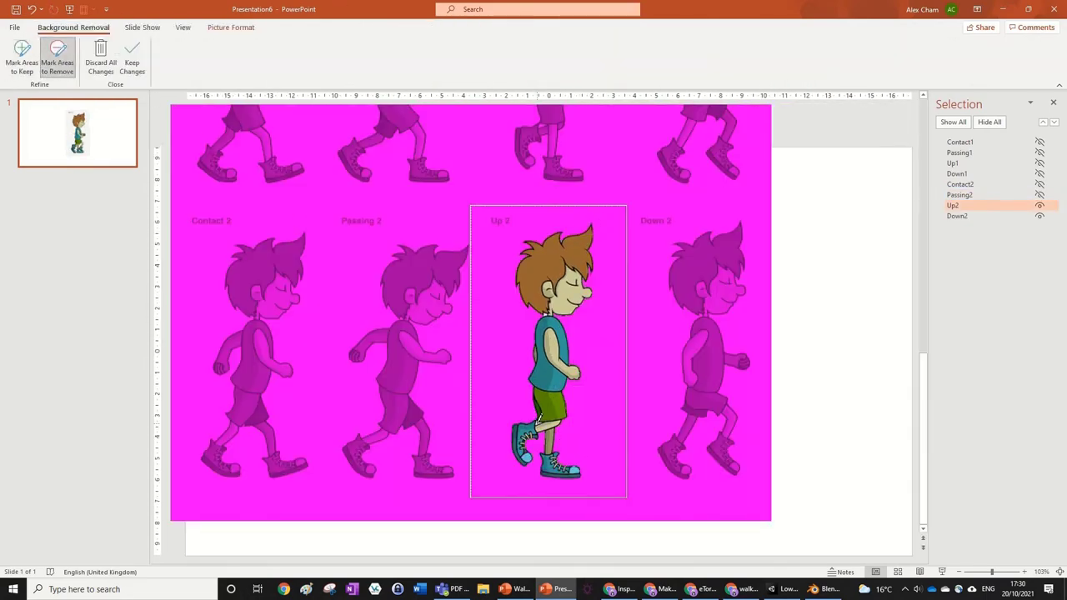
pyautogui.click(132, 62)
pyautogui.click(1039, 205)
# Remove the background of the Down2 picture, marking the shoe tips as areas to keep.
pyautogui.click(957, 216)
pyautogui.click(85, 9)
pyautogui.click(22, 59)
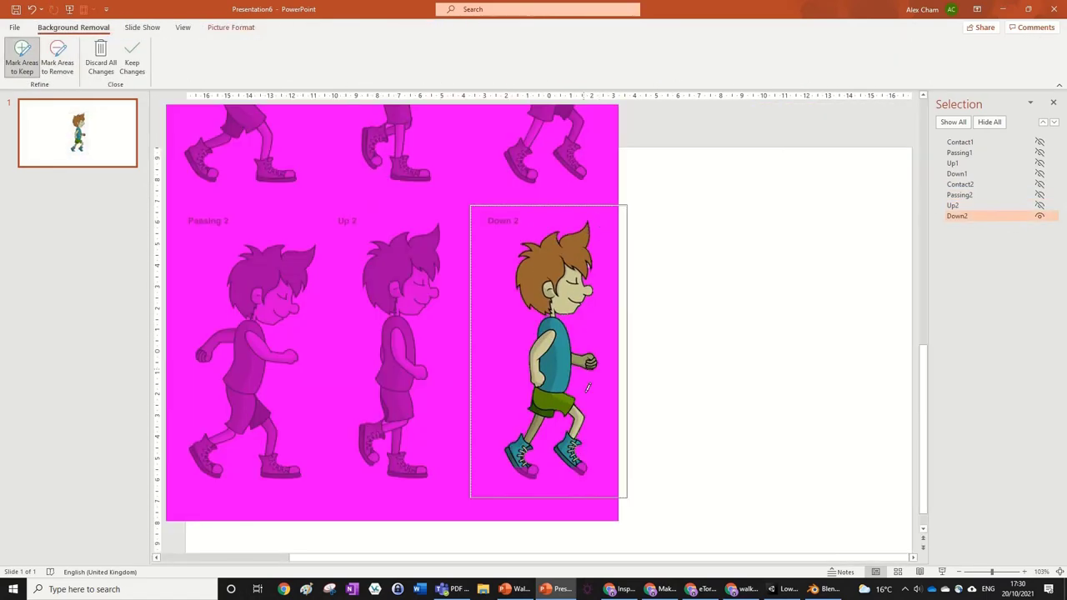
pyautogui.click(708, 294)
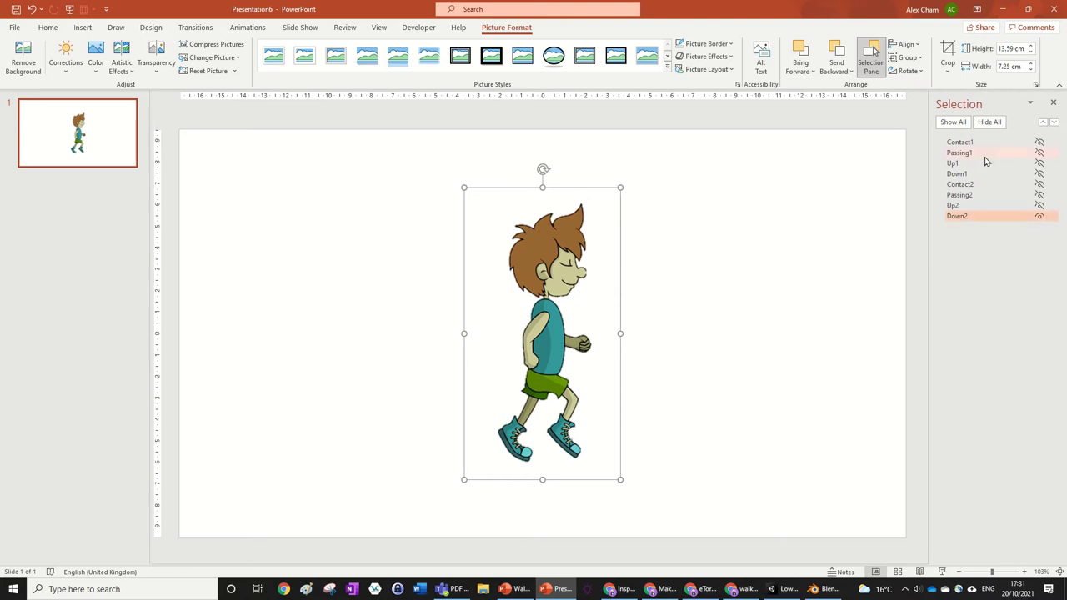
# Make the hidden pose pictures visible again so all eight, from Contact1 to Down2, show on the slide.
pyautogui.click(1039, 144)
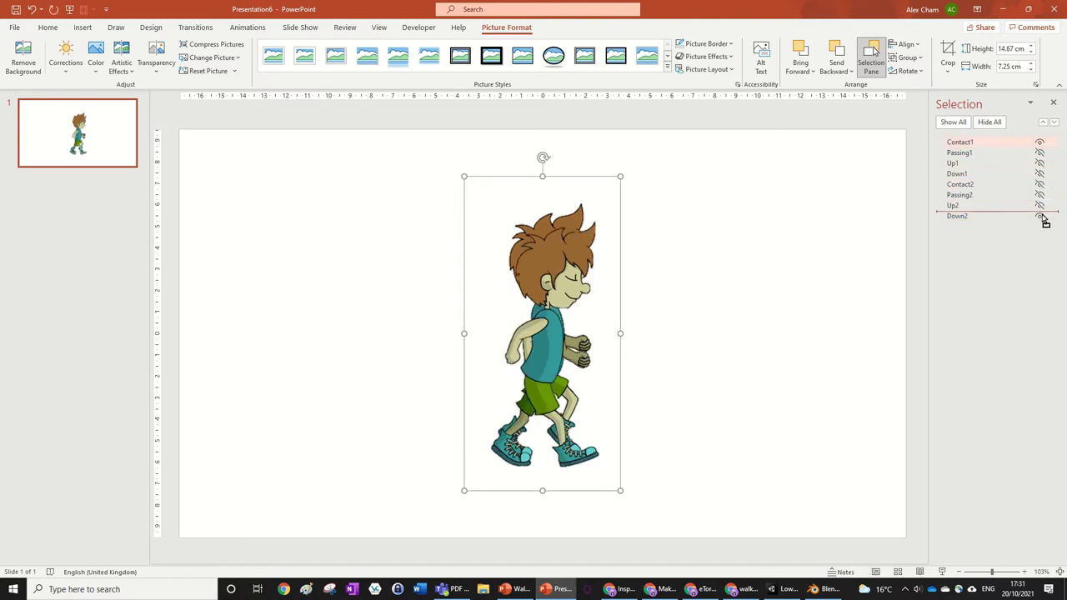
pyautogui.click(1039, 153)
pyautogui.click(1040, 164)
pyautogui.click(1039, 173)
pyautogui.click(1039, 184)
pyautogui.click(1039, 195)
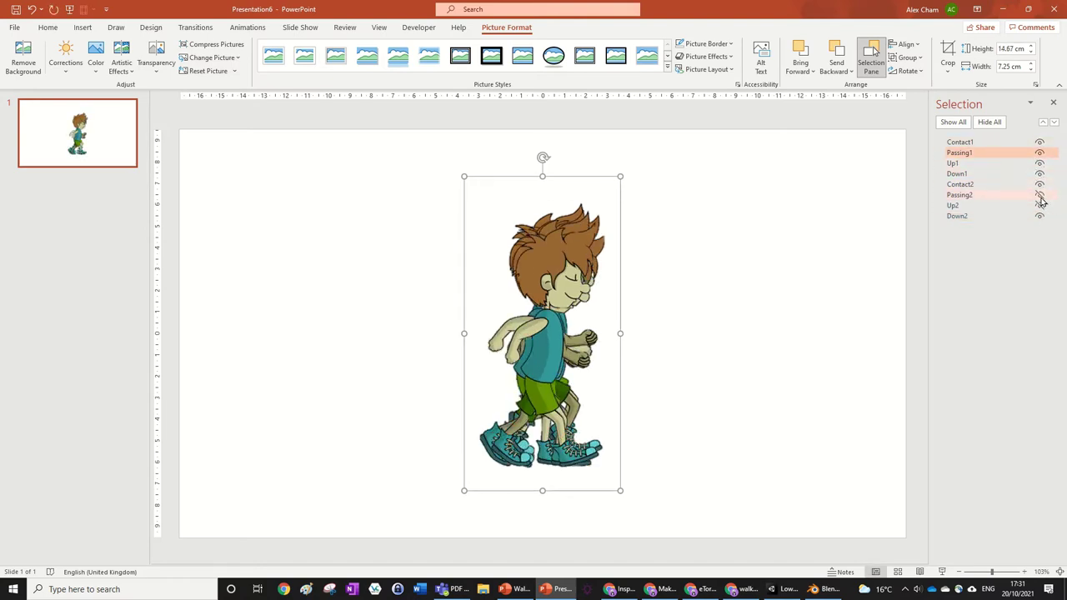
pyautogui.click(1039, 205)
pyautogui.click(1039, 216)
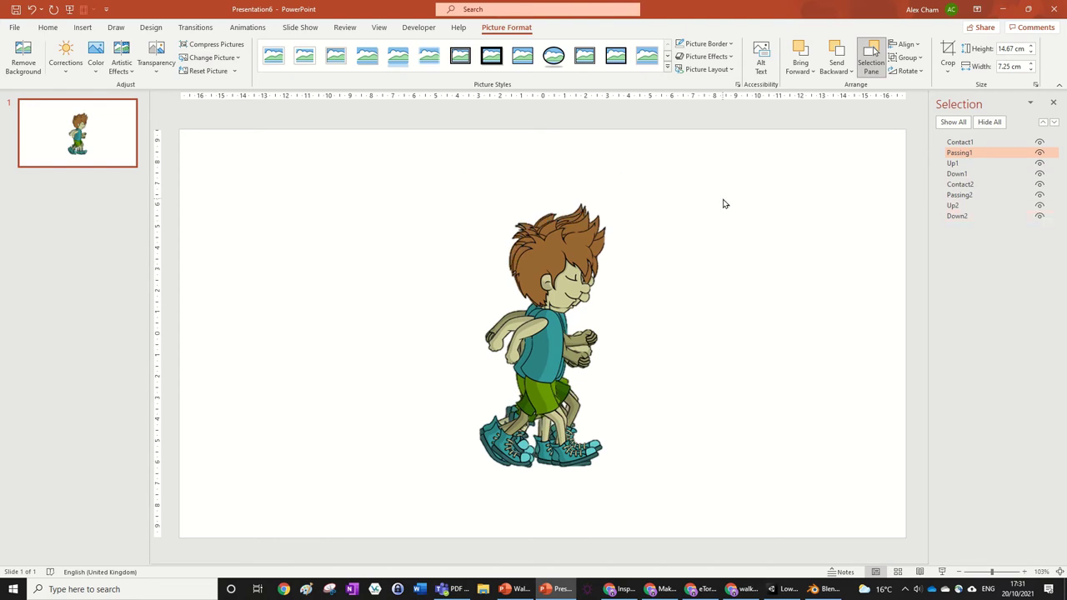
pyautogui.click(716, 224)
pyautogui.scroll(-4, 712, 309)
pyautogui.scroll(4, 695, 337)
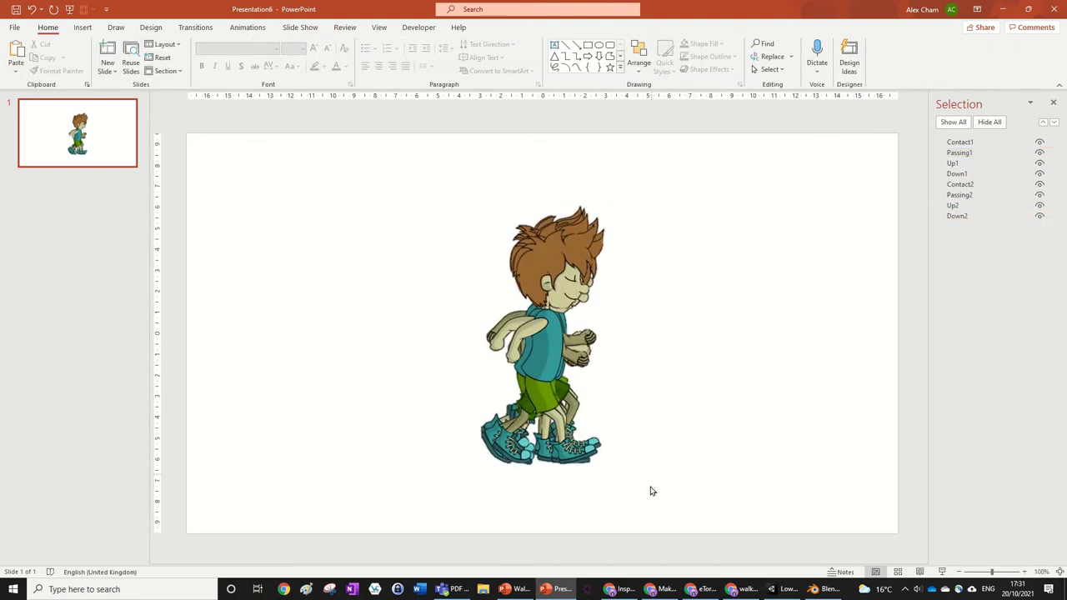
# Select all eight pose pictures on the slide and apply the Appear entrance animation to them.
pyautogui.moveTo(685, 514); pyautogui.dragTo(389, 158)
pyautogui.moveTo(541, 254)
pyautogui.mouseDown()
pyautogui.moveTo(696, 312)
pyautogui.moveTo(572, 285)
pyautogui.moveTo(541, 255)
pyautogui.mouseUp()
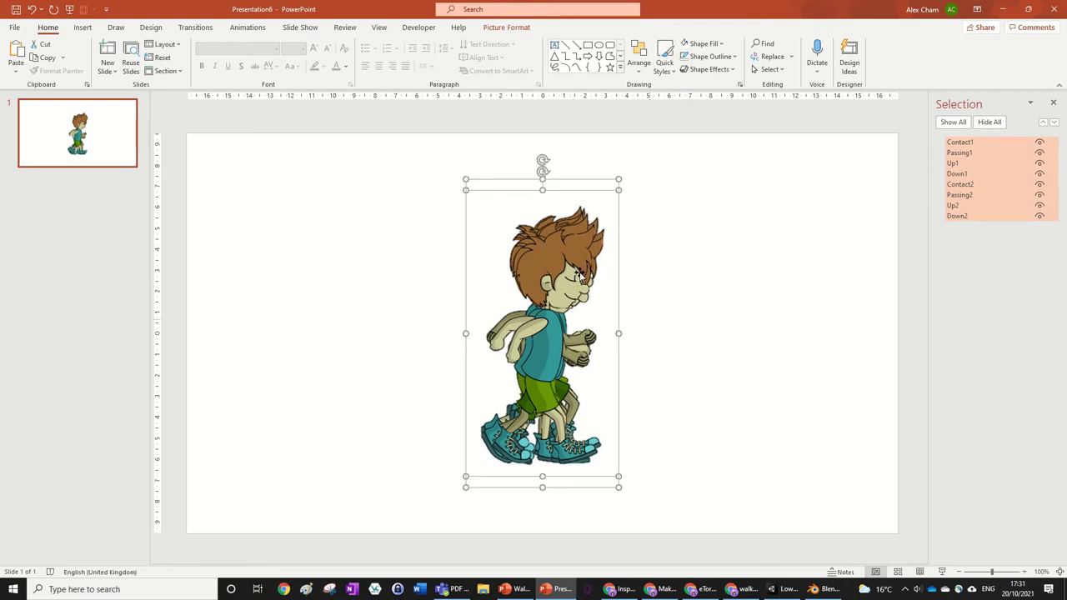
pyautogui.click(248, 27)
pyautogui.moveTo(695, 133); pyautogui.dragTo(386, 519)
pyautogui.click(108, 58)
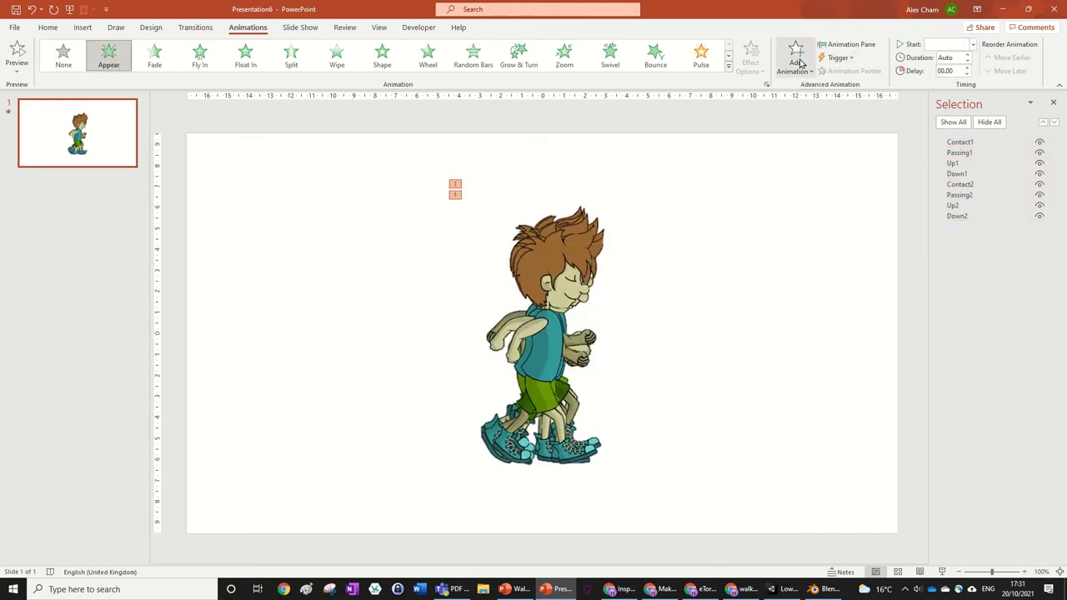
# Add a Disappear exit animation to all eight pose pictures and display the list of animation effects.
pyautogui.click(728, 66)
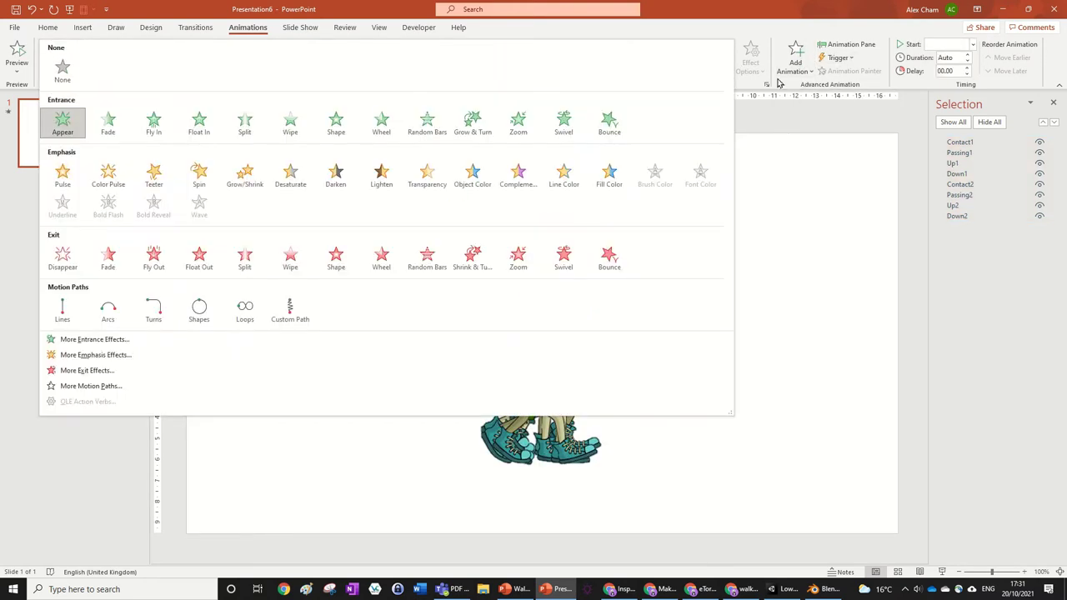
pyautogui.click(778, 139)
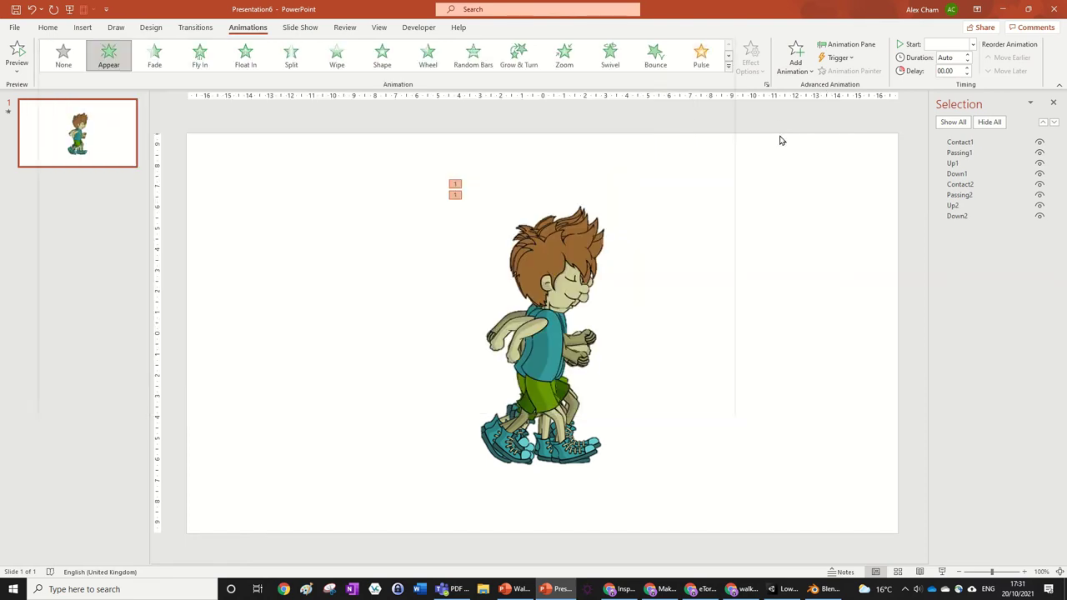
pyautogui.click(794, 57)
pyautogui.click(800, 362)
pyautogui.click(847, 44)
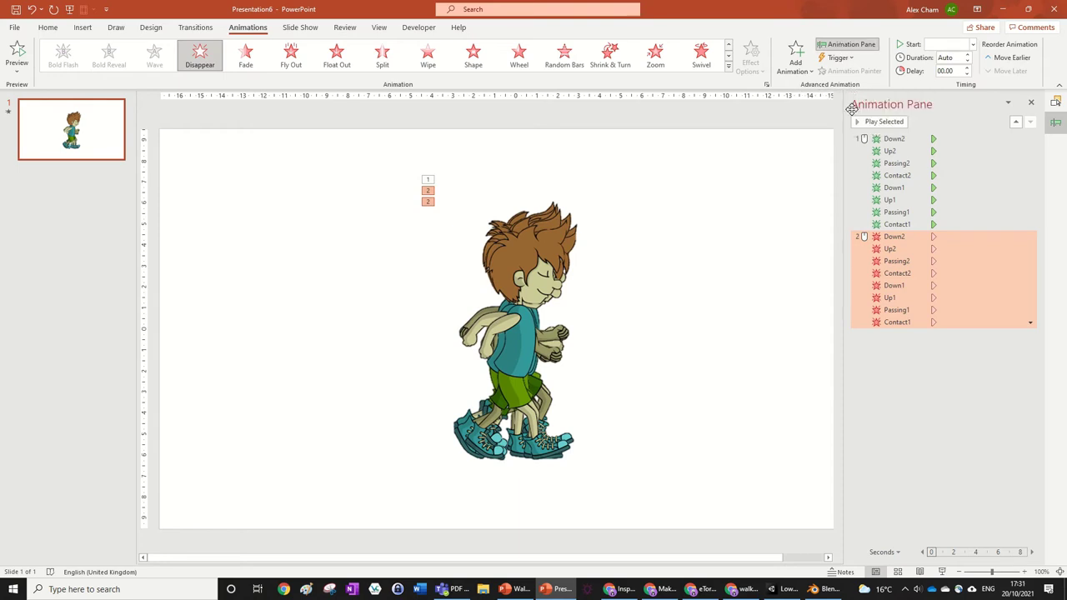
pyautogui.click(768, 167)
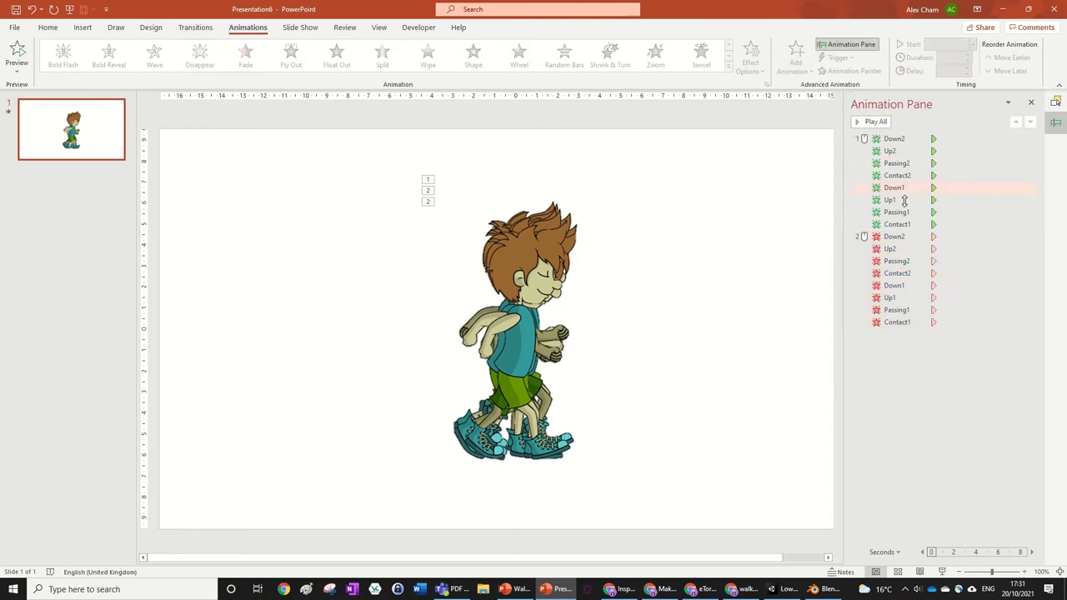
# Set every Appear and Disappear effect in the animation list to start With Previous.
pyautogui.click(897, 322)
pyautogui.keyDown('shift'); pyautogui.click(913, 138); pyautogui.keyUp('shift')
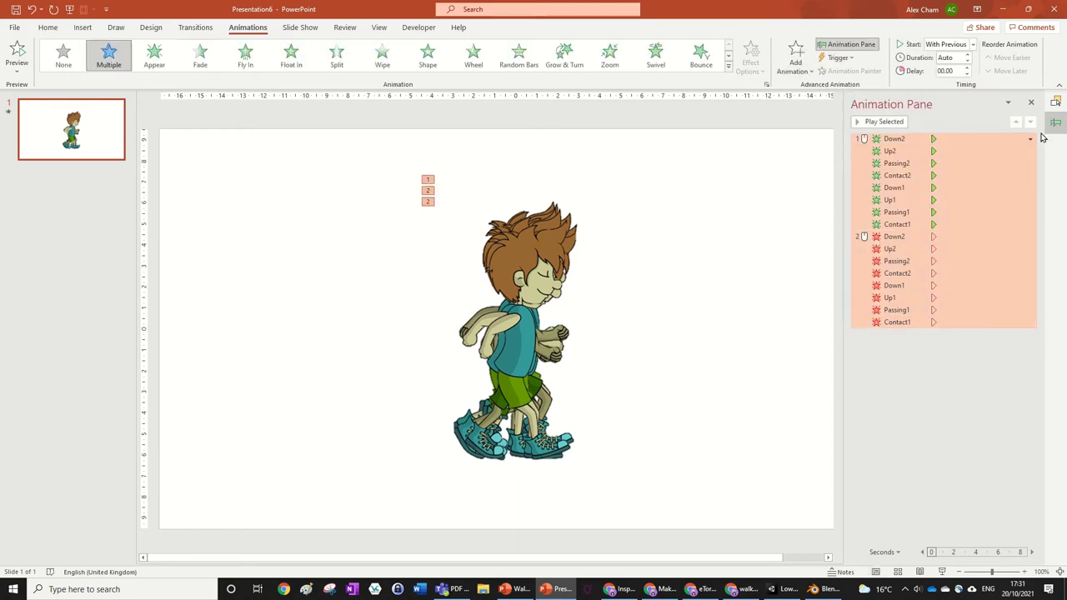
pyautogui.click(1030, 139)
pyautogui.click(1003, 164)
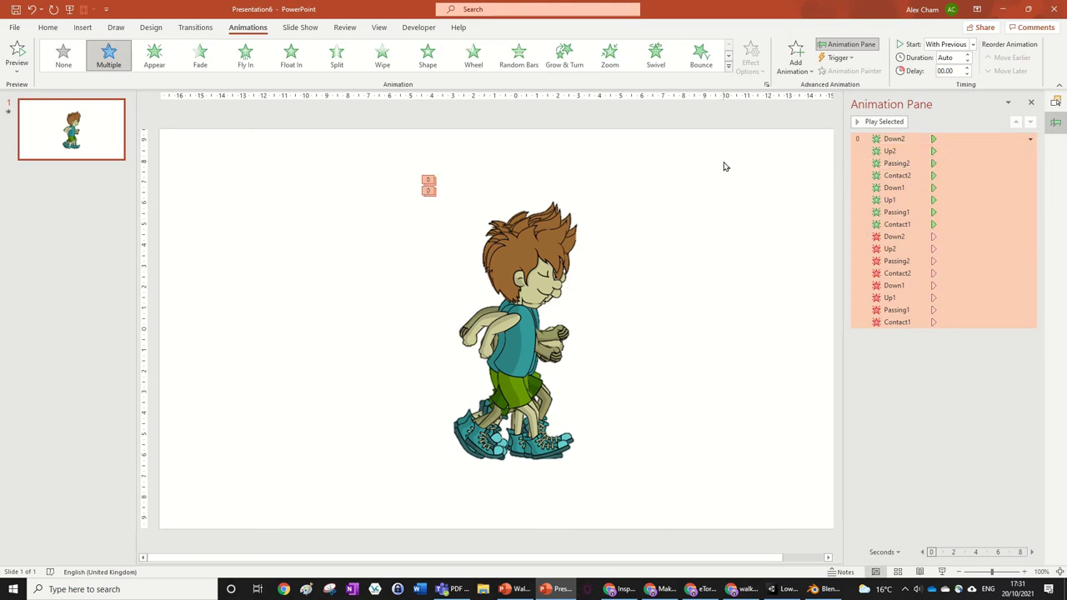
pyautogui.click(746, 180)
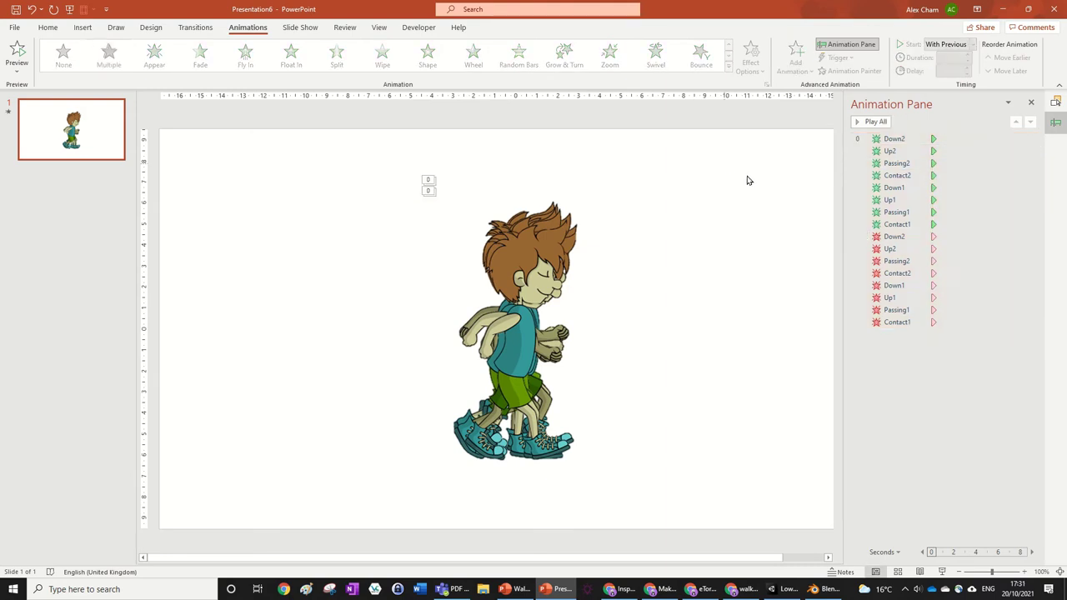
# Reorder the Appear effects to Contact1, Passing1, Up1, Down1, Contact2, Passing2, Up2, Down2.
pyautogui.click(904, 139)
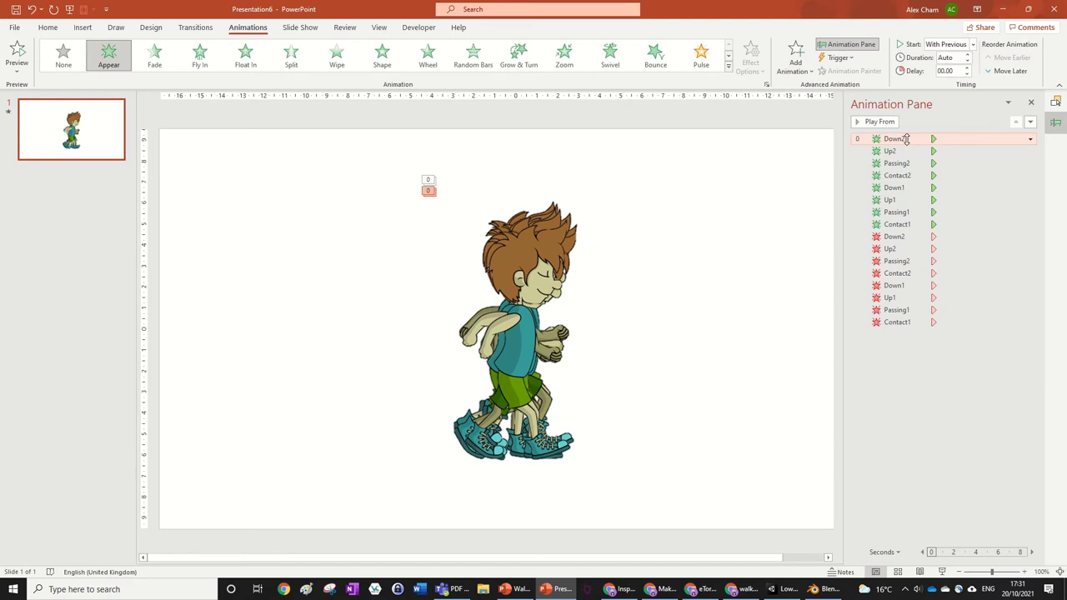
pyautogui.click(901, 226)
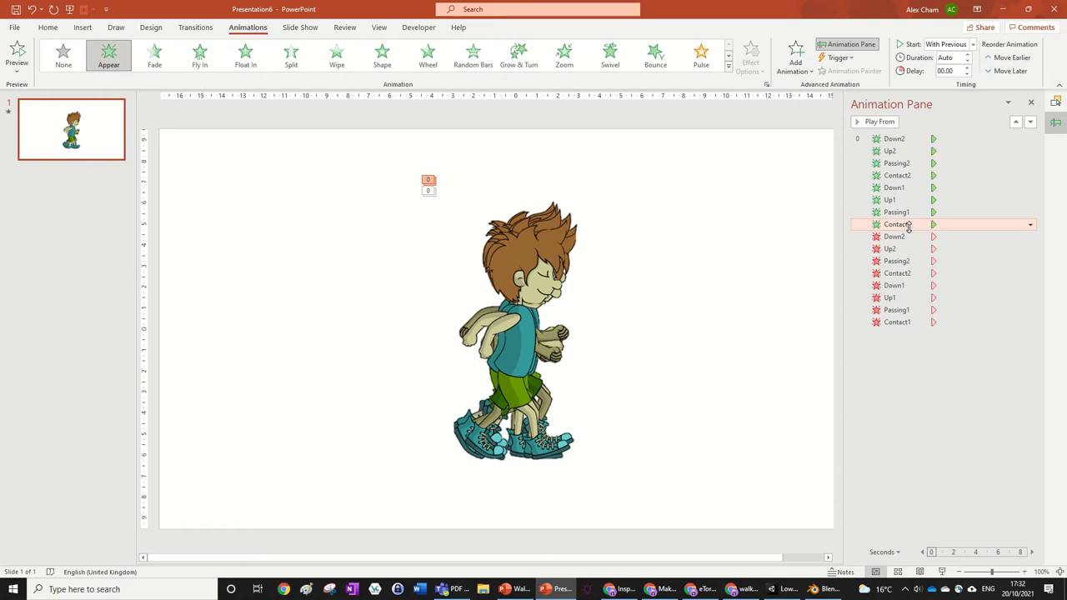
pyautogui.moveTo(908, 228); pyautogui.dragTo(908, 147)
pyautogui.moveTo(897, 224); pyautogui.dragTo(910, 158)
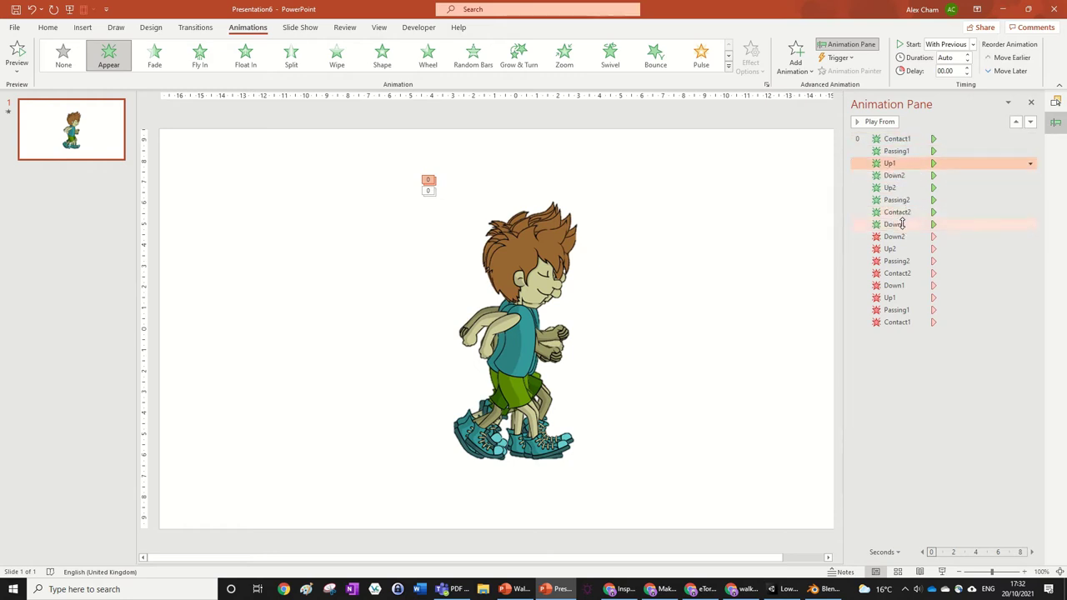
pyautogui.moveTo(901, 218); pyautogui.dragTo(902, 171)
pyautogui.moveTo(902, 228)
pyautogui.mouseDown()
pyautogui.moveTo(902, 185)
pyautogui.moveTo(905, 209)
pyautogui.mouseUp()
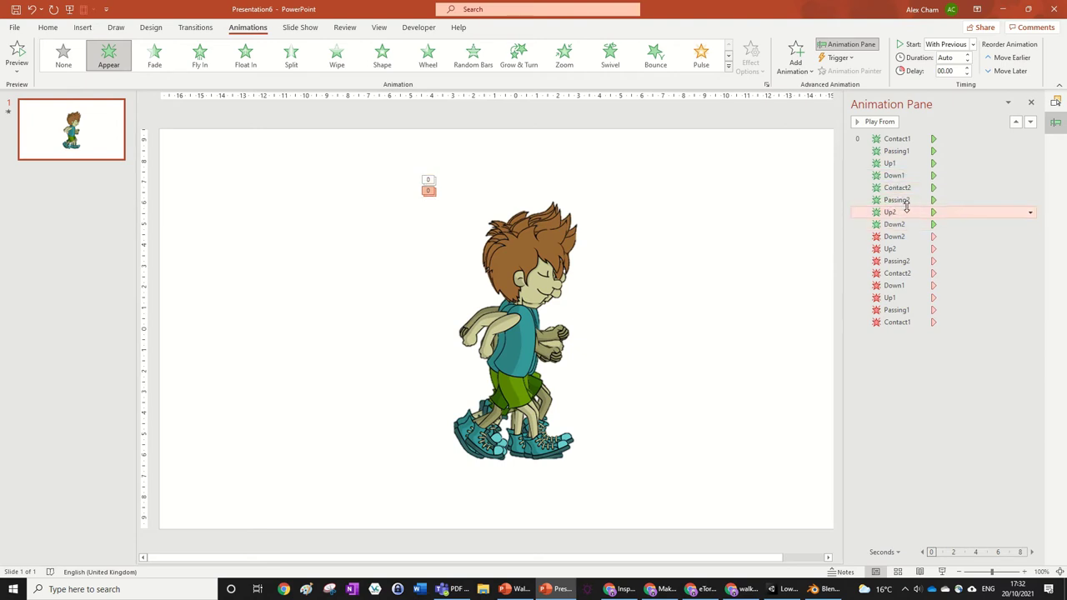
pyautogui.click(733, 181)
pyautogui.moveTo(912, 150)
pyautogui.mouseDown()
pyautogui.moveTo(908, 189)
pyautogui.moveTo(904, 153)
pyautogui.mouseUp()
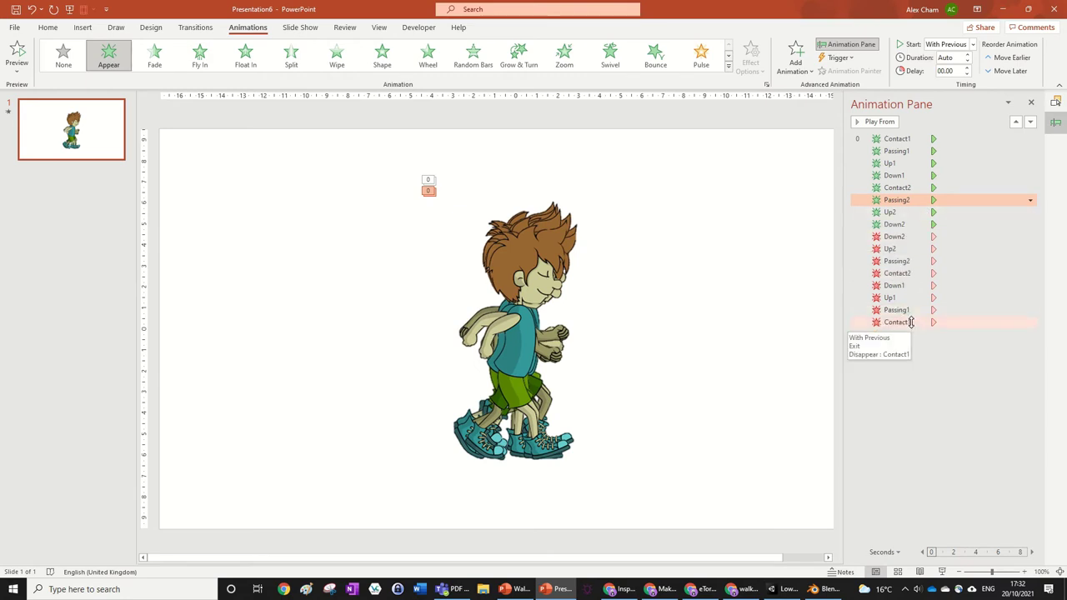
# Move each picture's Disappear effect directly below its own Appear effect, from Contact1 through Down2.
pyautogui.moveTo(911, 322); pyautogui.dragTo(921, 153)
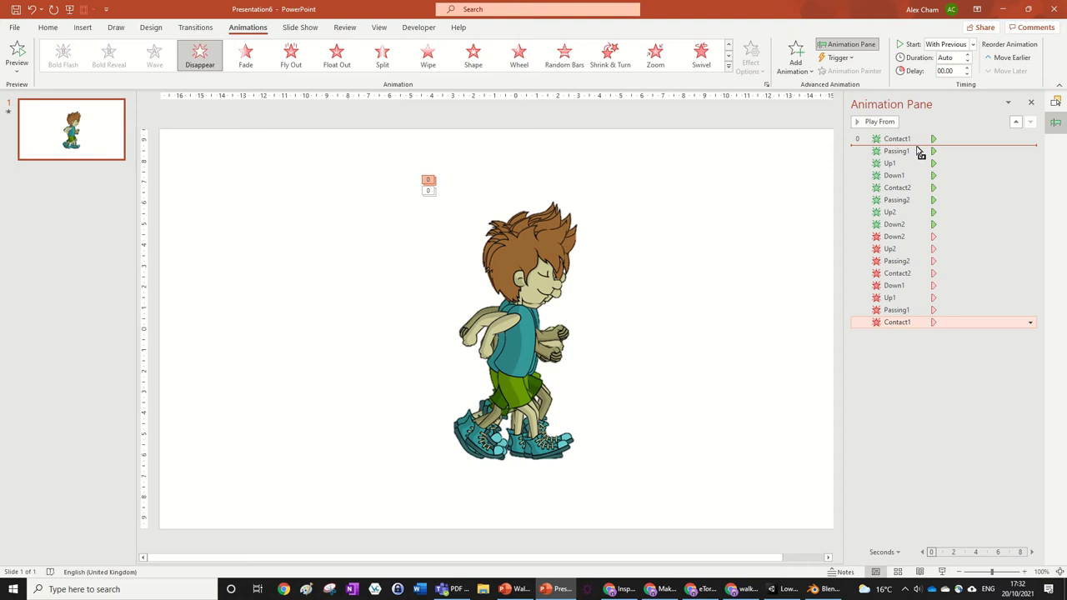
pyautogui.moveTo(919, 153); pyautogui.dragTo(920, 154)
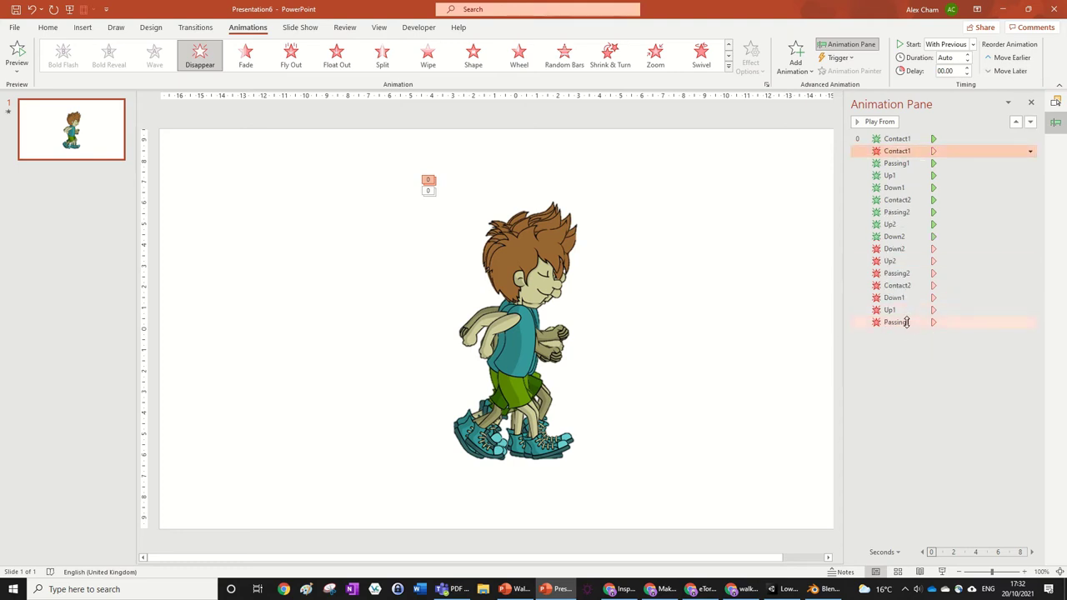
pyautogui.moveTo(910, 325); pyautogui.dragTo(903, 291)
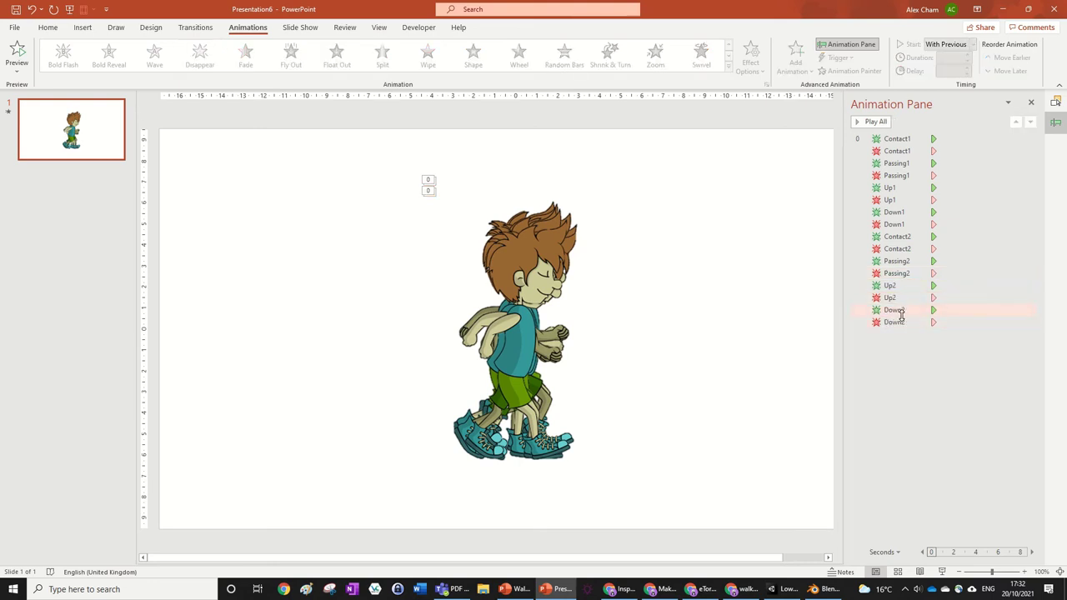
# Delete the Disappear effect of Down2 at the end of the animation list.
pyautogui.click(900, 320)
pyautogui.click(931, 368)
pyautogui.click(892, 321)
pyautogui.press('Delete')
pyautogui.click(767, 184)
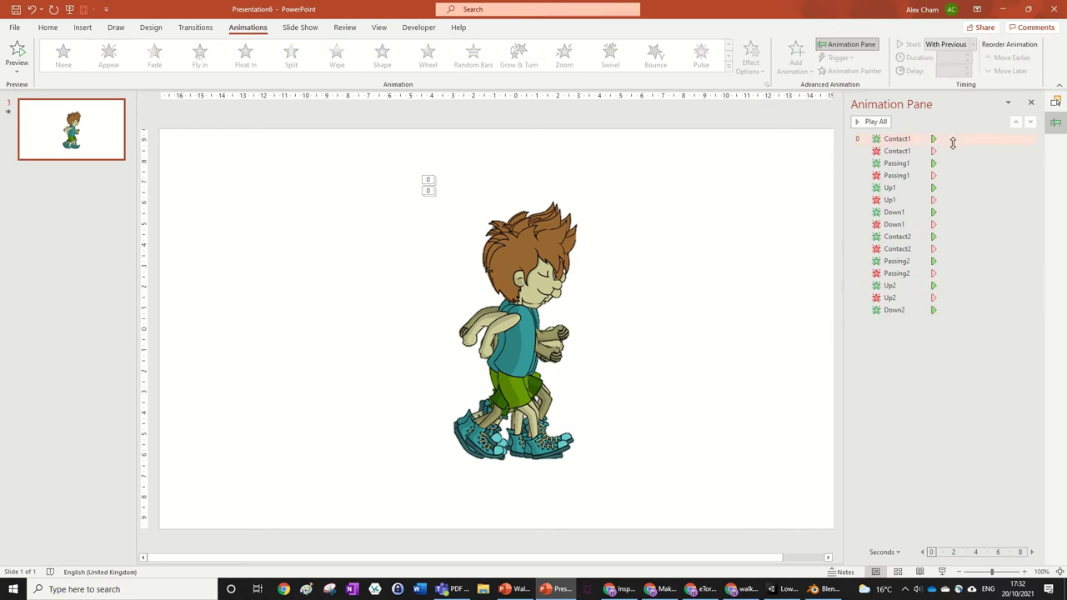
# Check the ordered effects from Contact1 to Down2 and preview the whole animation sequence.
pyautogui.click(952, 140)
pyautogui.click(961, 310)
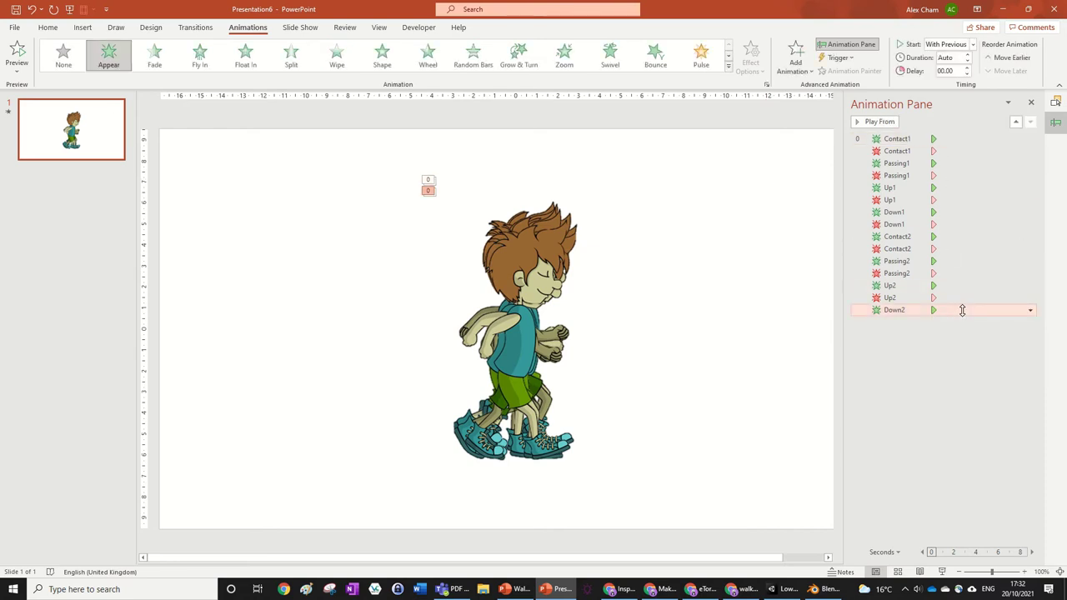
pyautogui.click(728, 150)
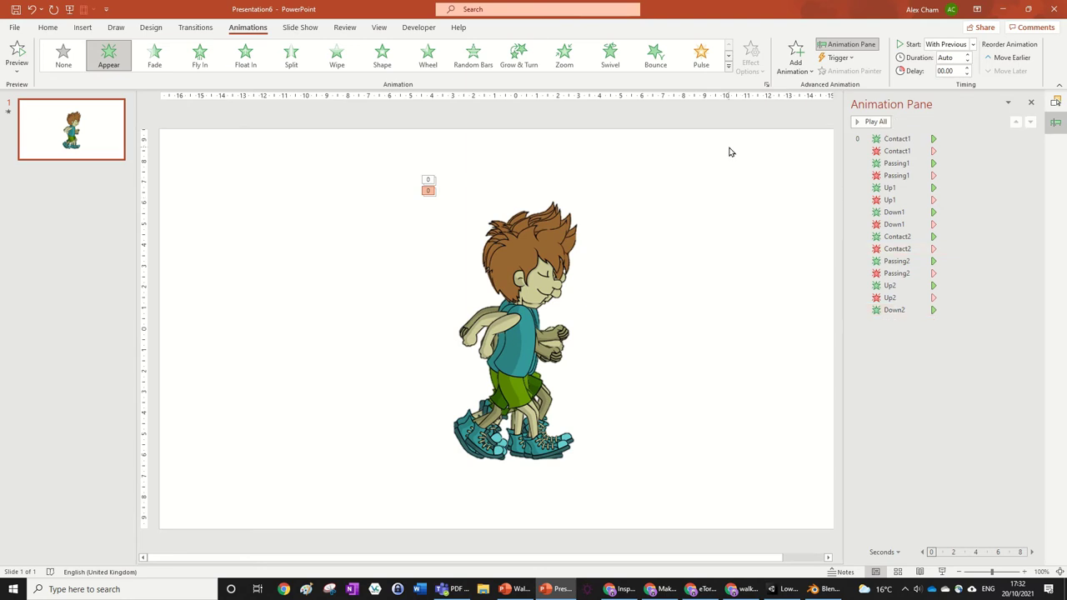
pyautogui.click(865, 124)
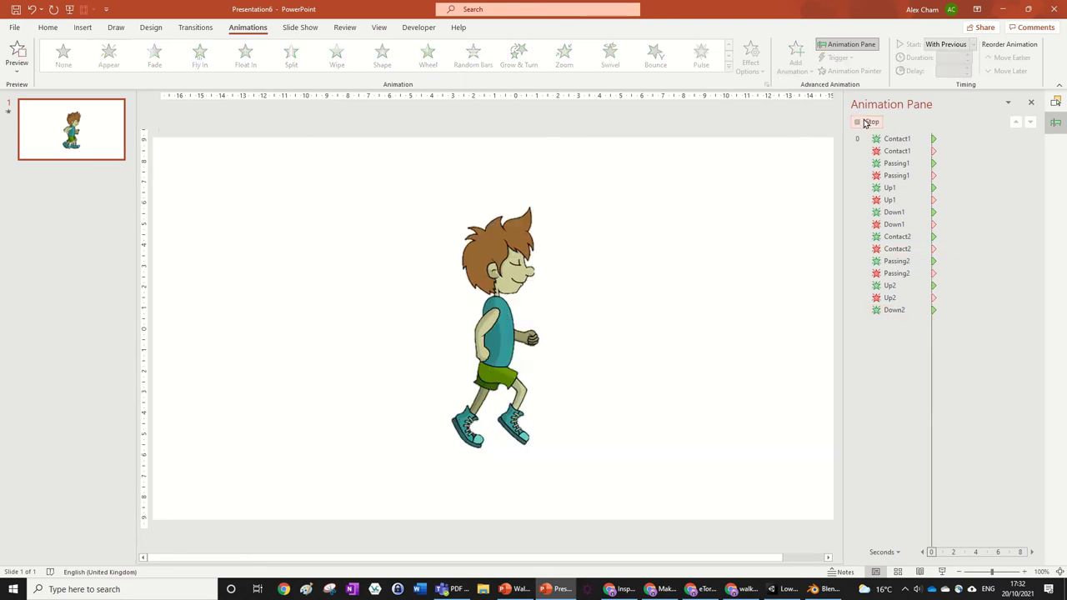
pyautogui.click(865, 123)
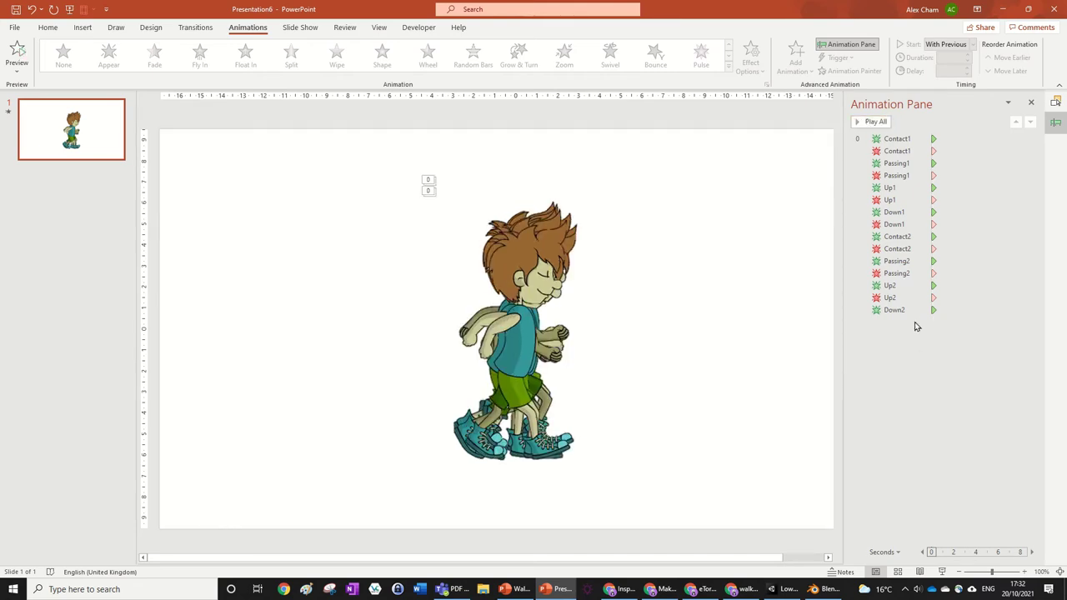
# Set a 0.25-second delay for all effects from Contact1's Disappear through Down2's Appear.
pyautogui.click(913, 312)
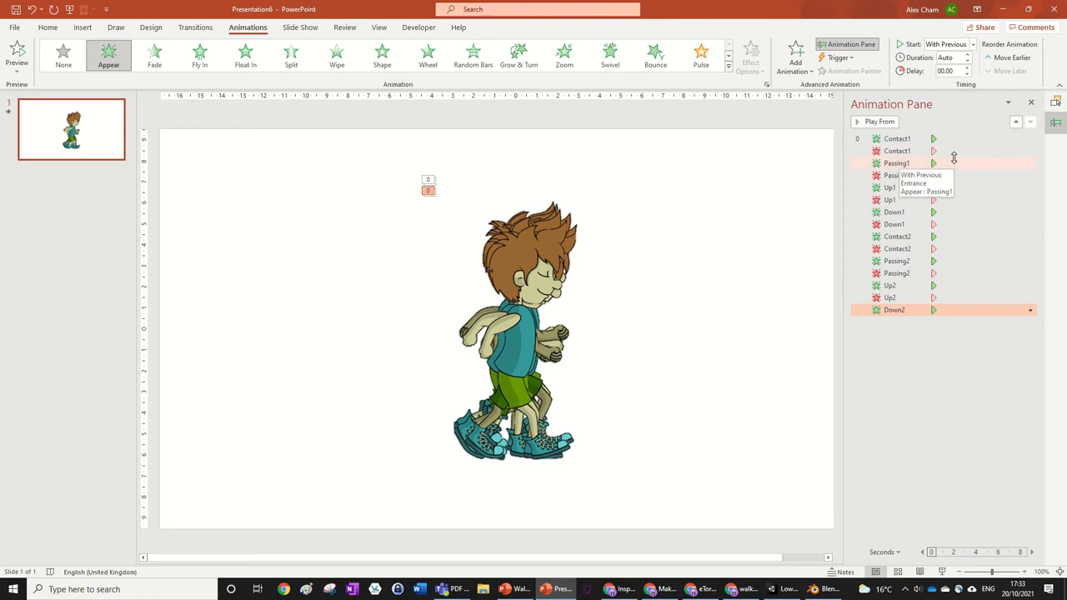
pyautogui.keyDown('shift'); pyautogui.click(945, 138); pyautogui.keyUp('shift')
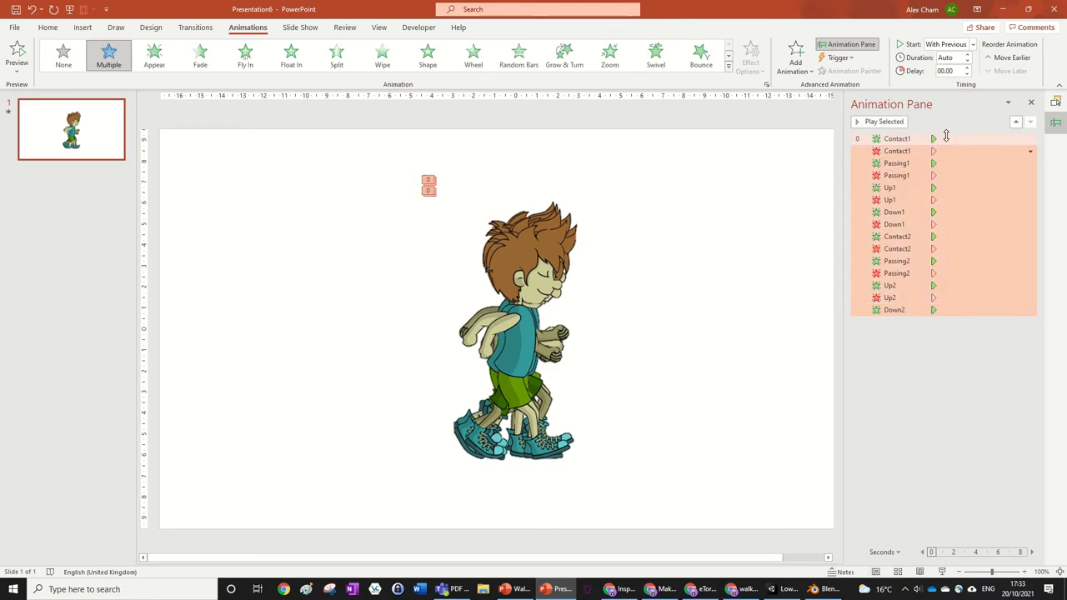
pyautogui.click(917, 319)
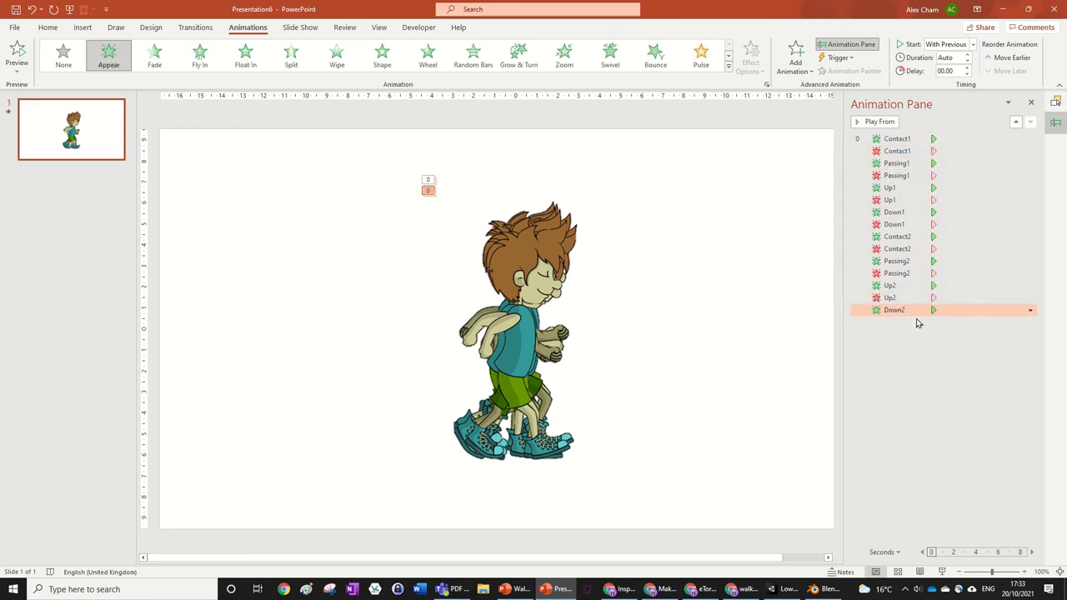
pyautogui.keyDown('shift'); pyautogui.click(946, 151); pyautogui.keyUp('shift')
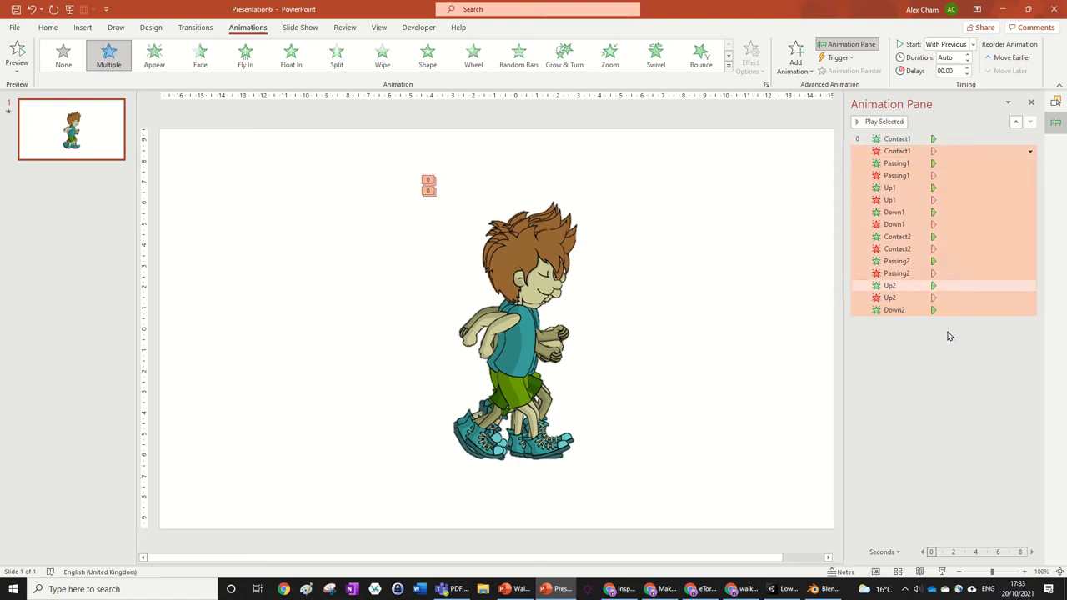
pyautogui.click(968, 68)
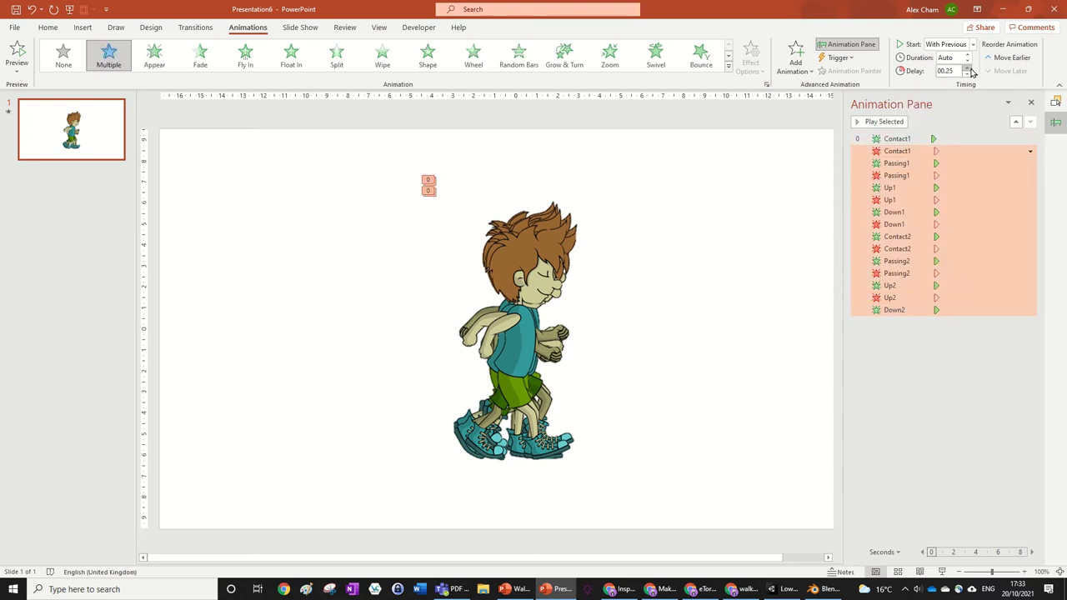
# Stagger the following effects by another 0.25 seconds at each of the Passing1, Up1 and Down1 Disappear effects, through Down2.
pyautogui.keyDown('shift'); pyautogui.click(958, 175); pyautogui.keyUp('shift')
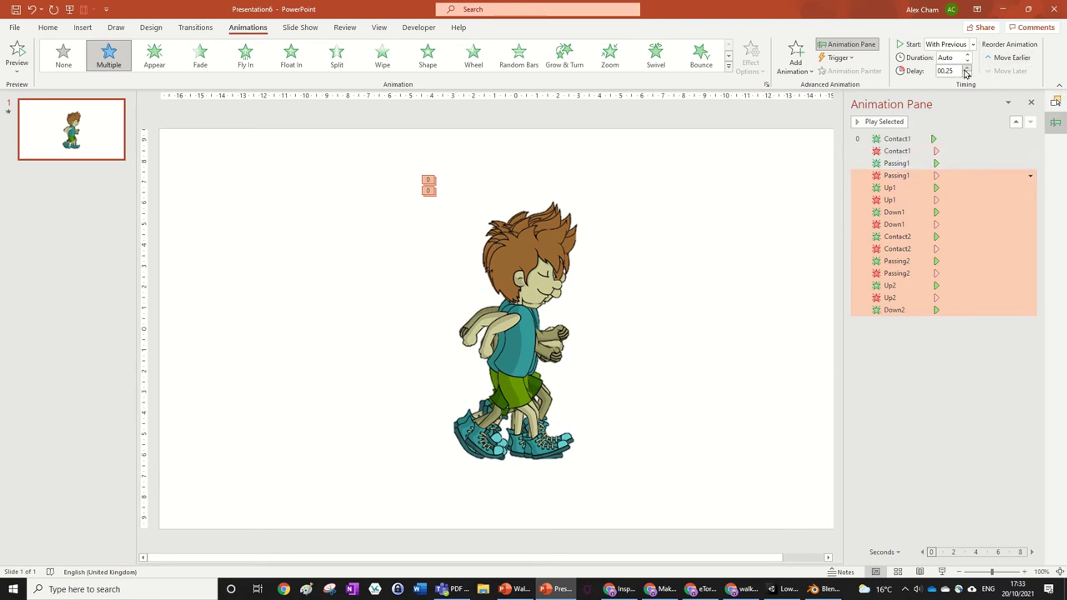
pyautogui.keyDown('shift'); pyautogui.click(958, 200); pyautogui.keyUp('shift')
pyautogui.click(966, 69)
pyautogui.keyDown('shift'); pyautogui.click(959, 212); pyautogui.keyUp('shift')
pyautogui.keyDown('shift'); pyautogui.click(958, 224); pyautogui.keyUp('shift')
pyautogui.click(966, 70)
pyautogui.click(967, 75)
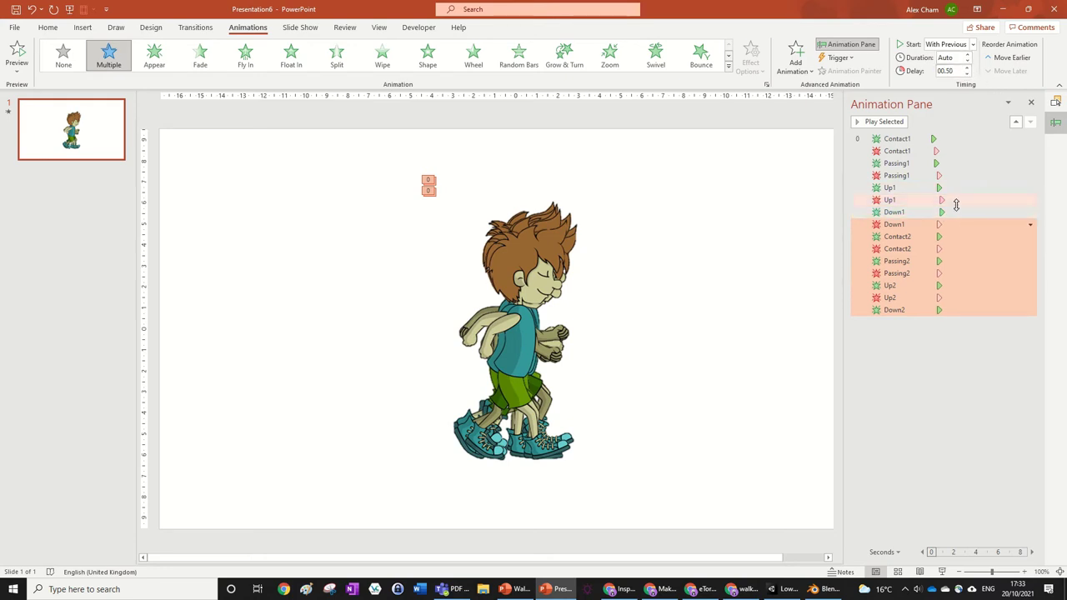
pyautogui.click(967, 68)
# Add a further 0.25 seconds of delay from each of the Contact2, Passing2 and Up2 Disappear effects onward, and preview the full sequence.
pyautogui.keyDown('shift'); pyautogui.click(958, 248); pyautogui.keyUp('shift')
pyautogui.click(966, 69)
pyautogui.keyDown('shift'); pyautogui.click(956, 273); pyautogui.keyUp('shift')
pyautogui.click(967, 69)
pyautogui.keyDown('shift'); pyautogui.click(958, 297); pyautogui.keyUp('shift')
pyautogui.click(967, 68)
pyautogui.click(966, 68)
pyautogui.click(747, 138)
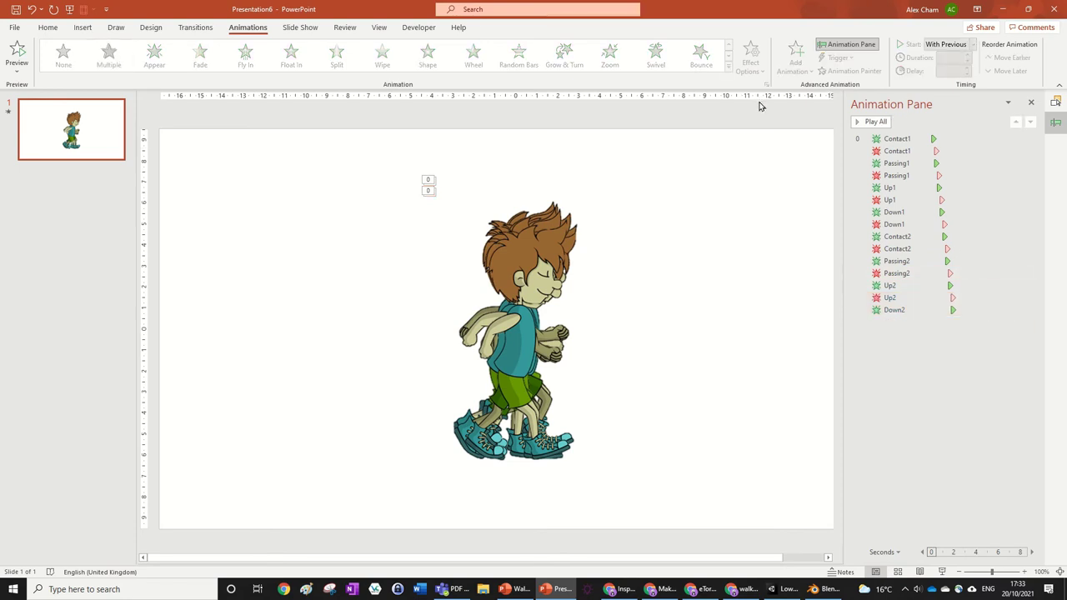
pyautogui.click(876, 122)
pyautogui.click(877, 123)
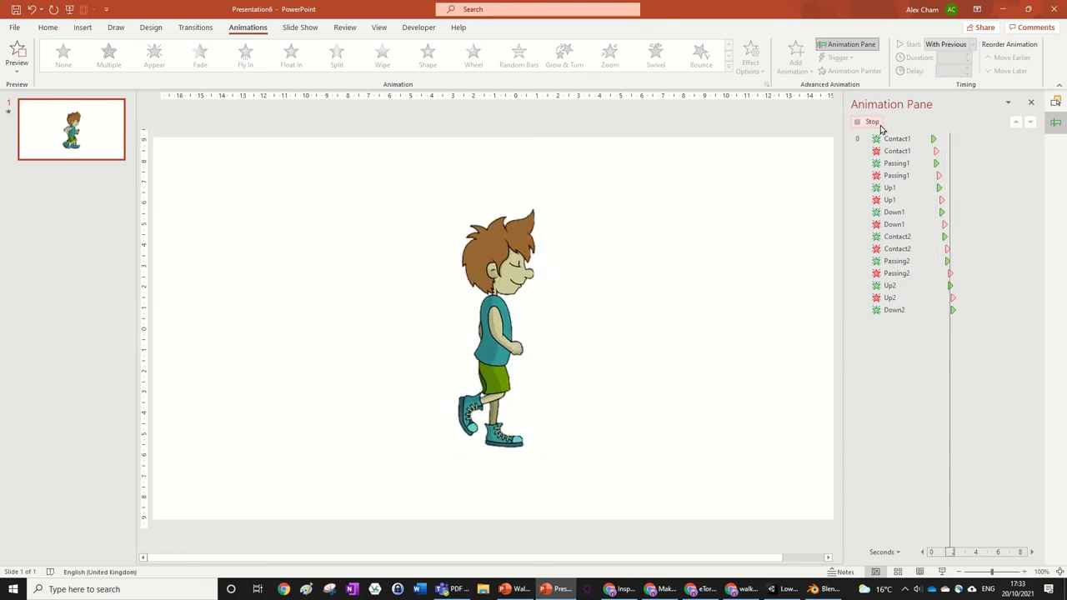
# Add a Disappear effect to Down2 at the end of the list, starting With Previous with a 1.75-second delay.
pyautogui.click(990, 307)
pyautogui.click(797, 60)
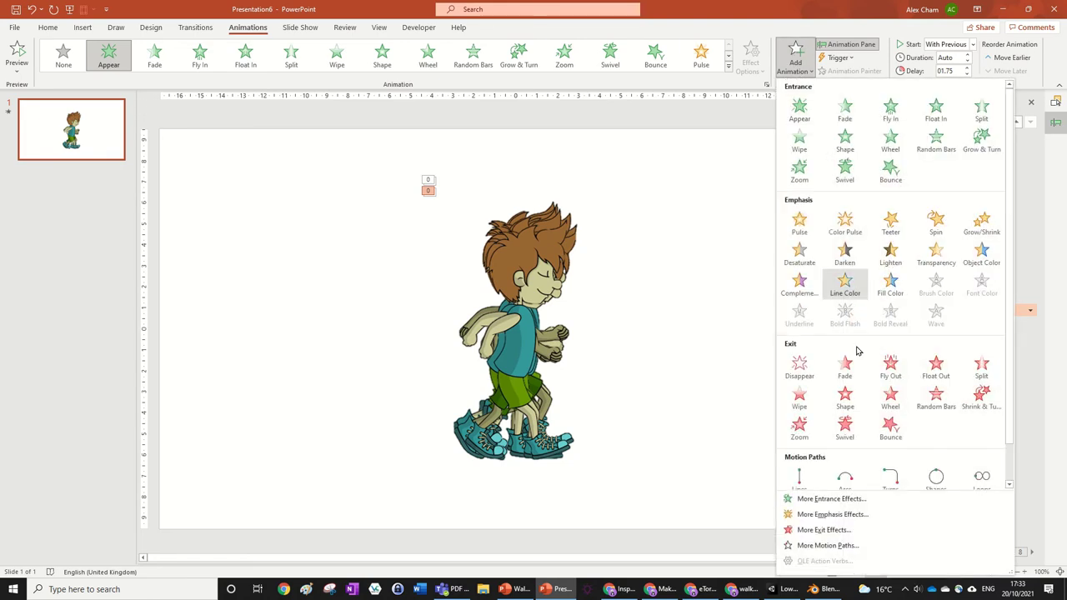
pyautogui.click(806, 382)
pyautogui.click(1030, 322)
pyautogui.click(979, 347)
# Add a second Appear effect to Contact1 at the end of the list, starting With Previous with a 1.75-second delay.
pyautogui.click(892, 138)
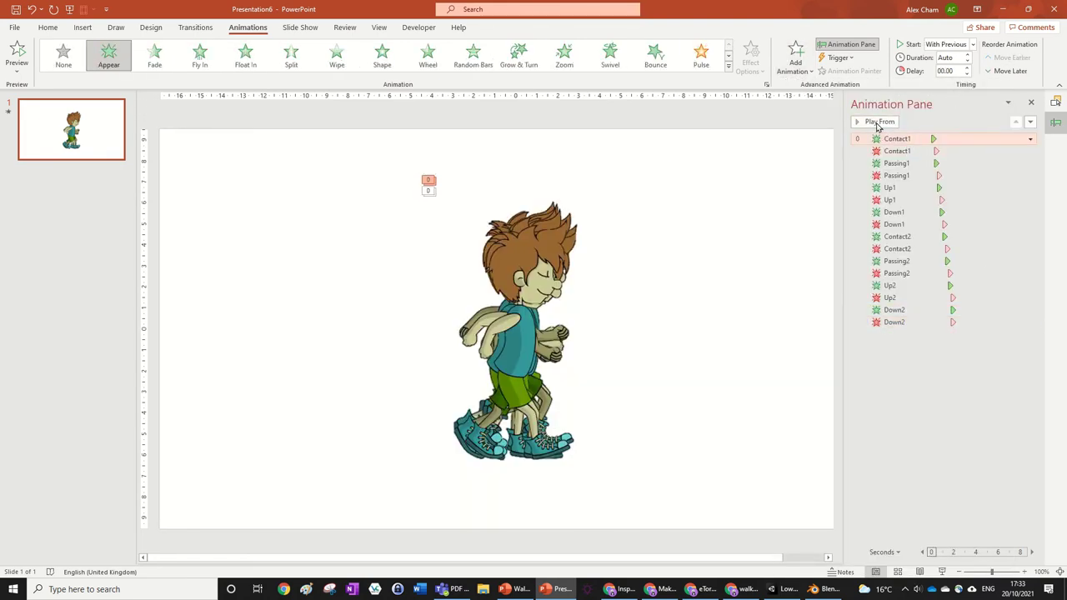
pyautogui.moveTo(900, 139)
pyautogui.mouseDown()
pyautogui.moveTo(922, 153)
pyautogui.moveTo(904, 136)
pyautogui.mouseUp()
pyautogui.click(794, 57)
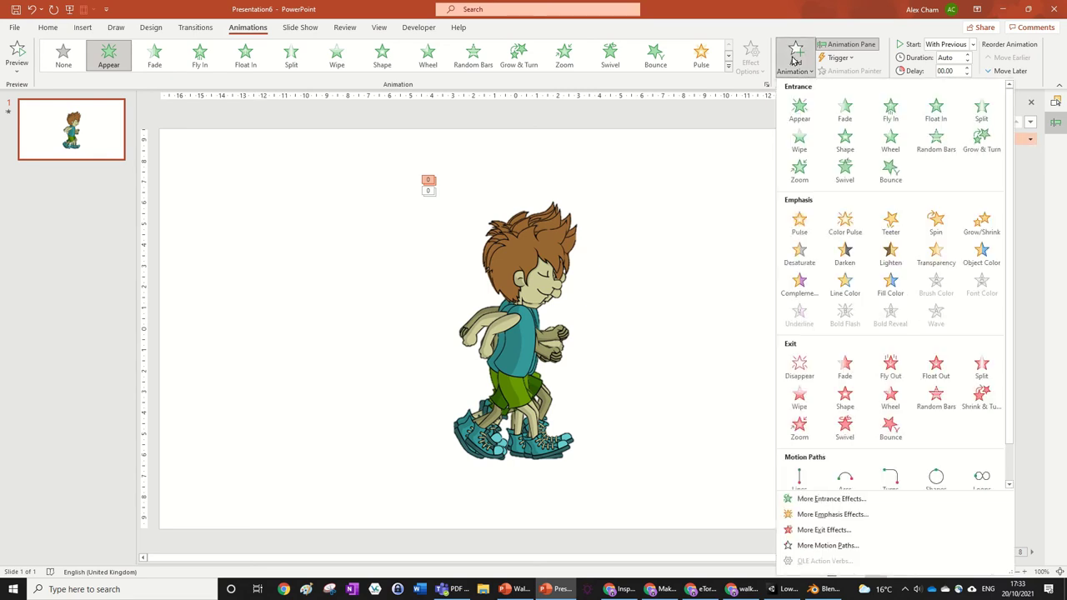
pyautogui.click(799, 108)
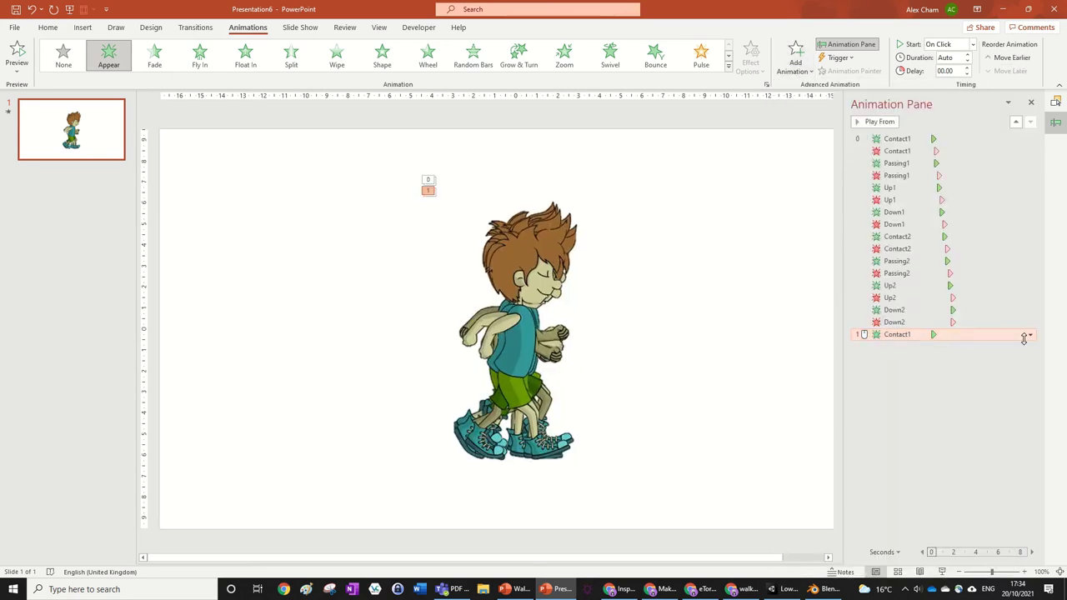
pyautogui.click(1030, 334)
pyautogui.click(971, 359)
pyautogui.moveTo(972, 334); pyautogui.dragTo(992, 334)
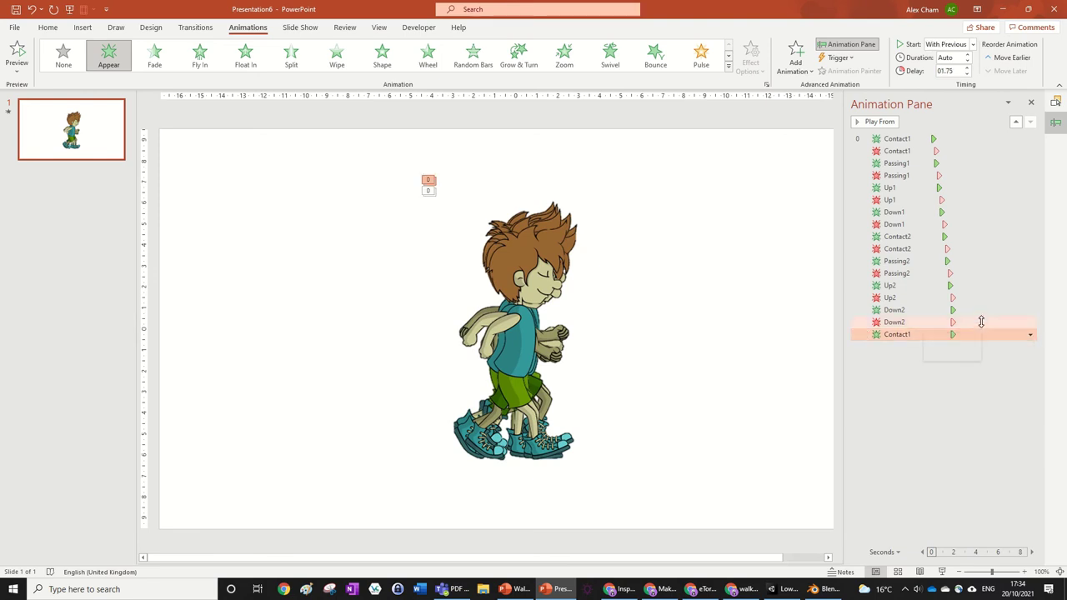
# Delay Down2's Disappear and the final Contact1 Appear by a further 0.25 seconds, and compare the first and last Contact1 effects.
pyautogui.keyDown('ctrl'); pyautogui.click(981, 322); pyautogui.keyUp('ctrl')
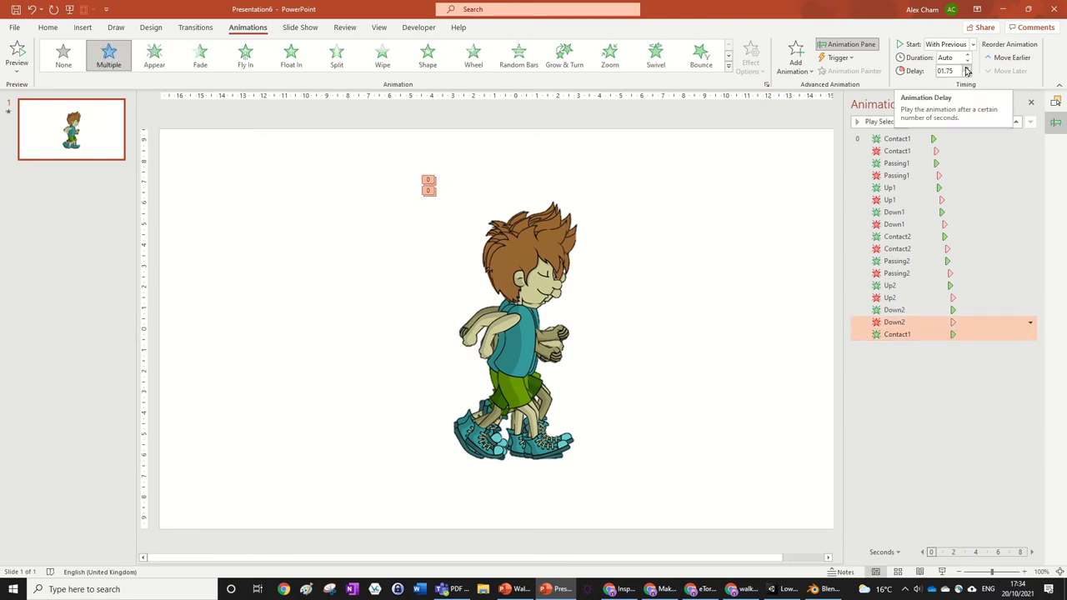
pyautogui.click(966, 68)
pyautogui.click(756, 244)
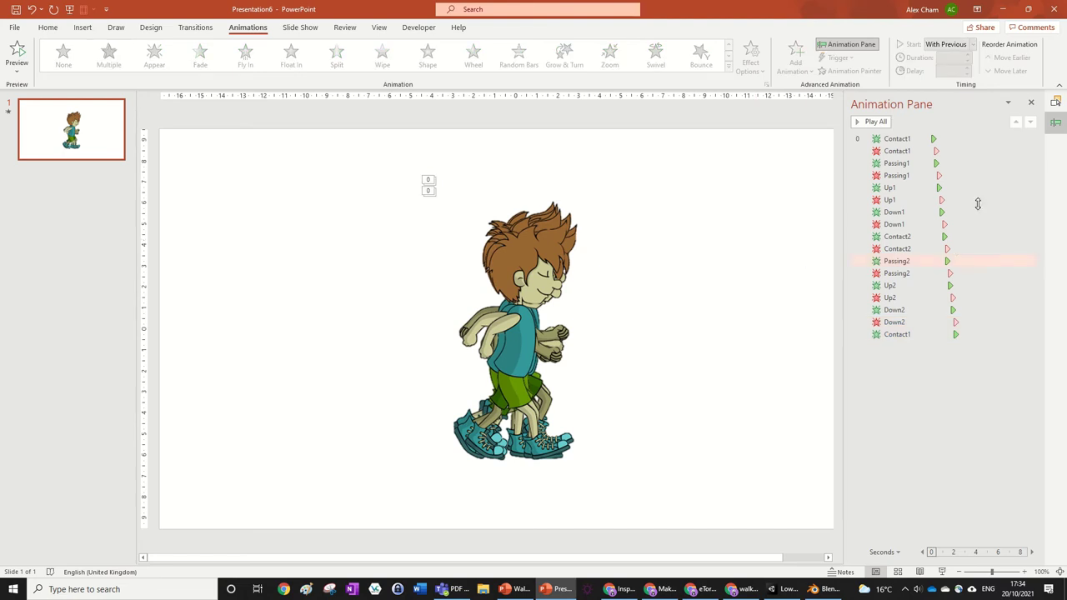
pyautogui.click(957, 138)
pyautogui.click(968, 334)
pyautogui.click(955, 140)
pyautogui.click(955, 140)
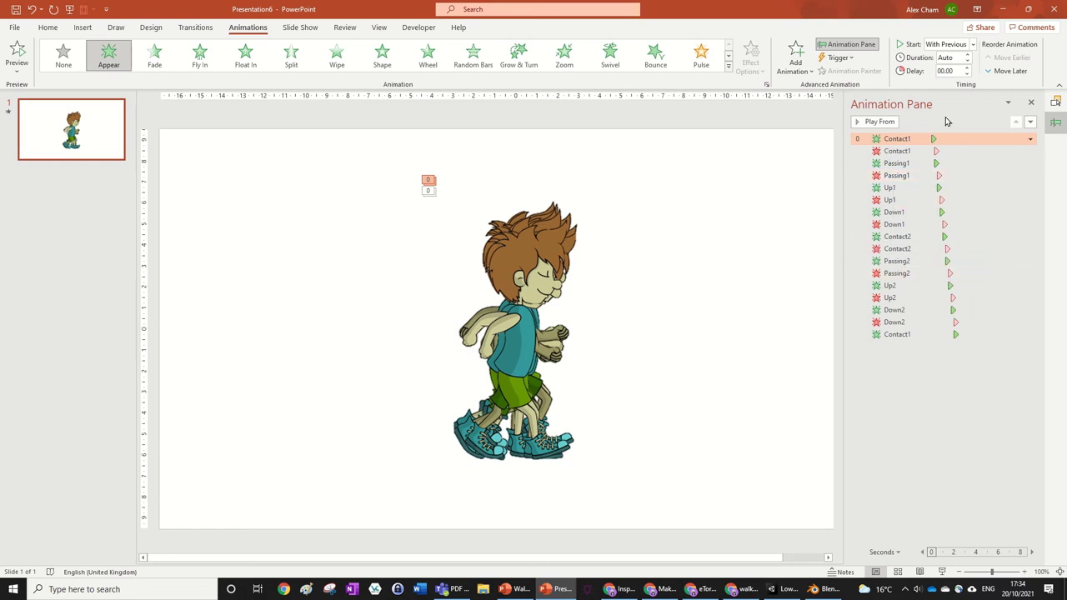
# Set up an animated GIF export at Medium quality with a transparent background and 00.00 seconds spent on each slide.
pyautogui.click(12, 32)
pyautogui.click(33, 243)
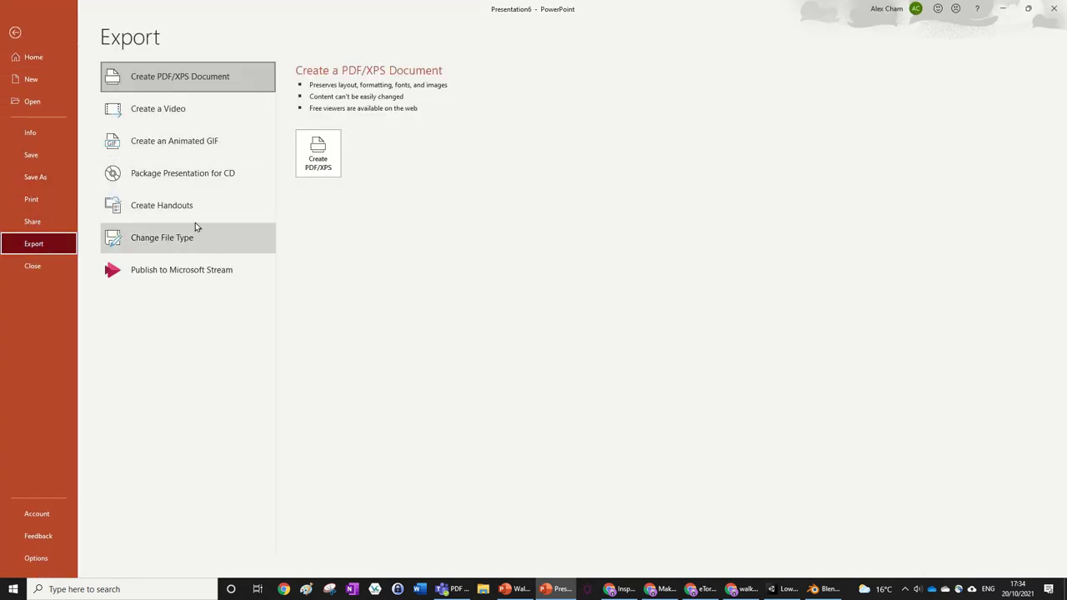
pyautogui.click(201, 143)
pyautogui.click(299, 164)
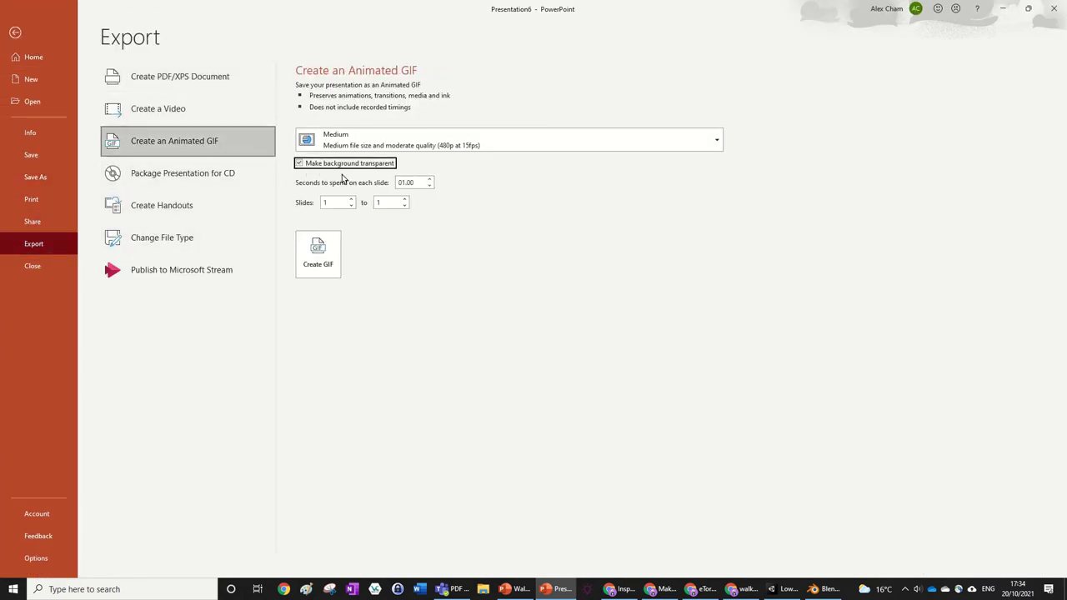
pyautogui.click(429, 186)
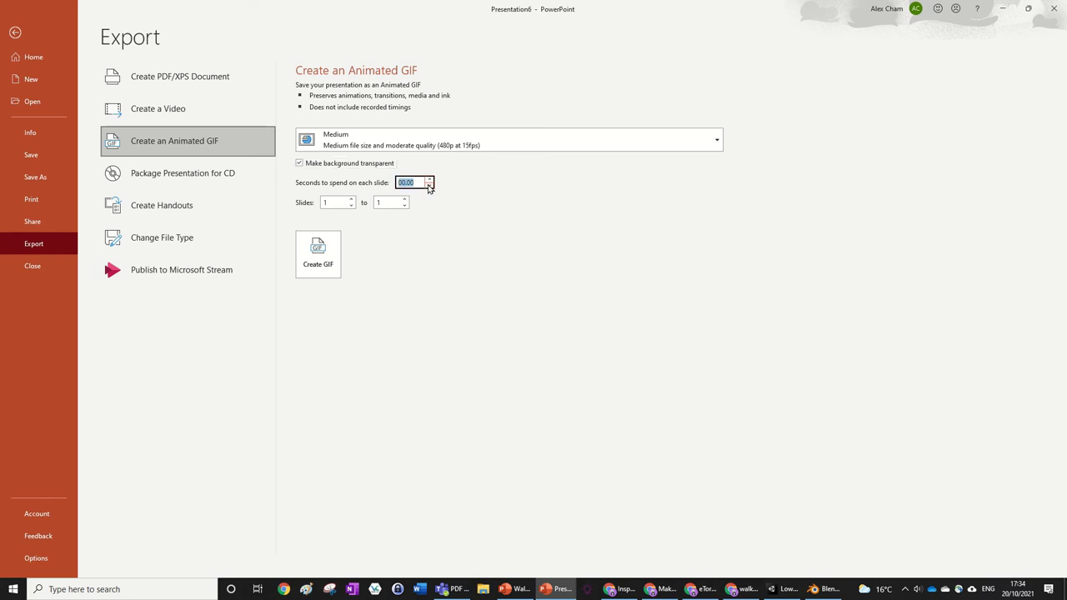
# Start creating the GIF and choose the Walk Cycle folder as its save location.
pyautogui.click(318, 254)
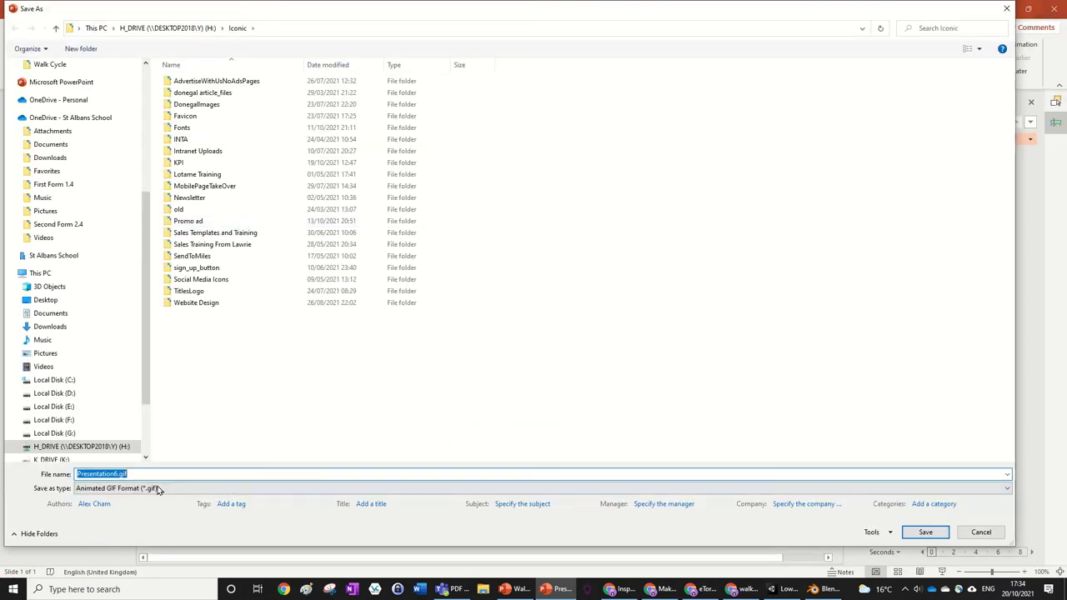
pyautogui.scroll(5, 72, 220)
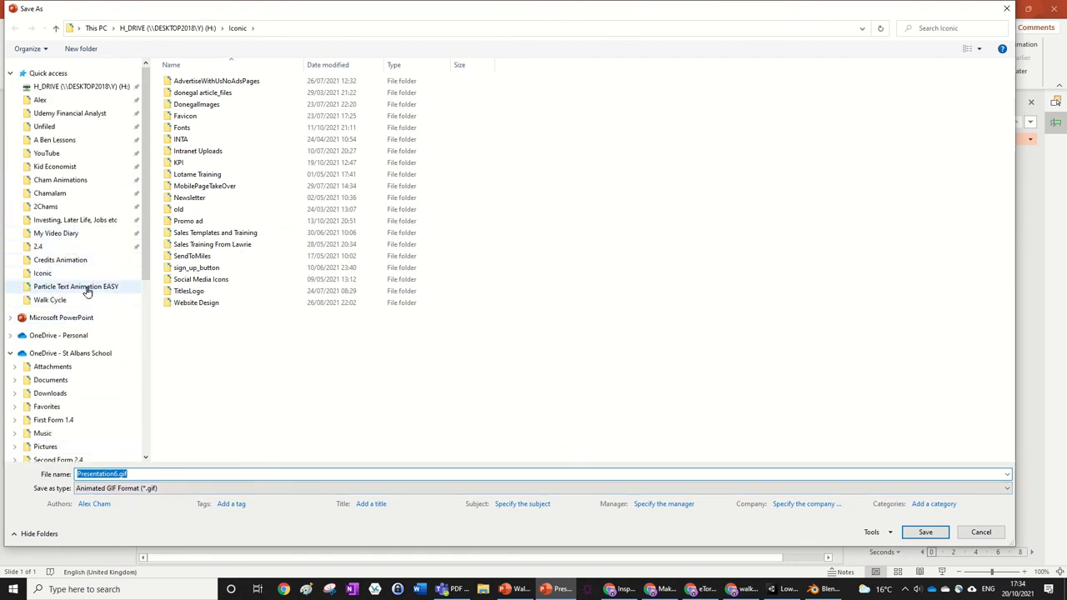
pyautogui.click(87, 290)
pyautogui.click(372, 29)
pyautogui.scroll(-5, 263, 291)
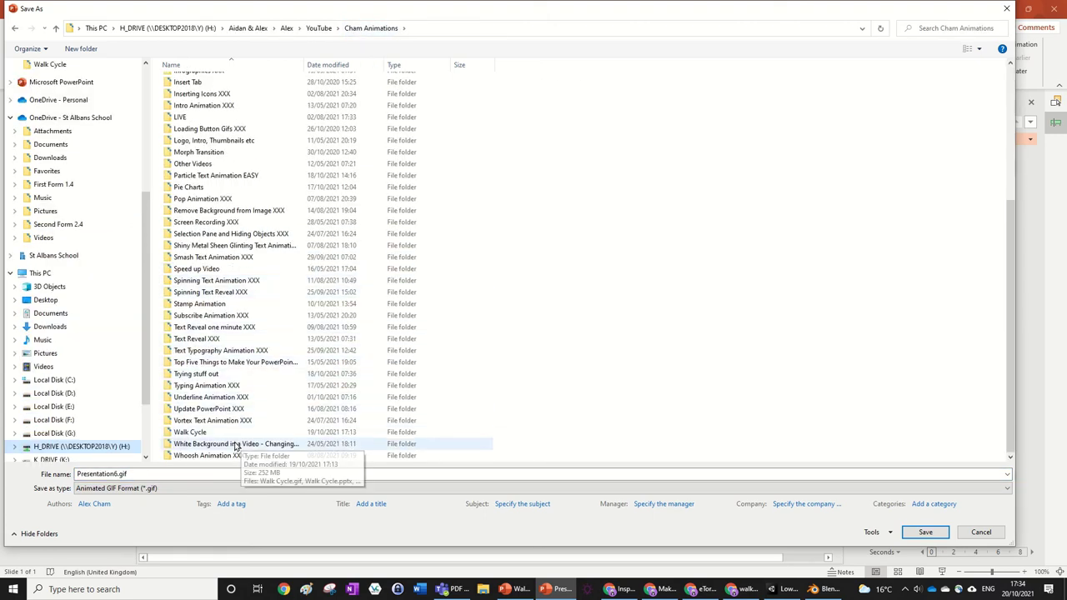
pyautogui.doubleClick(200, 432)
# Save the animation as Walk Cycle.gif, replacing the existing file.
pyautogui.doubleClick(120, 473)
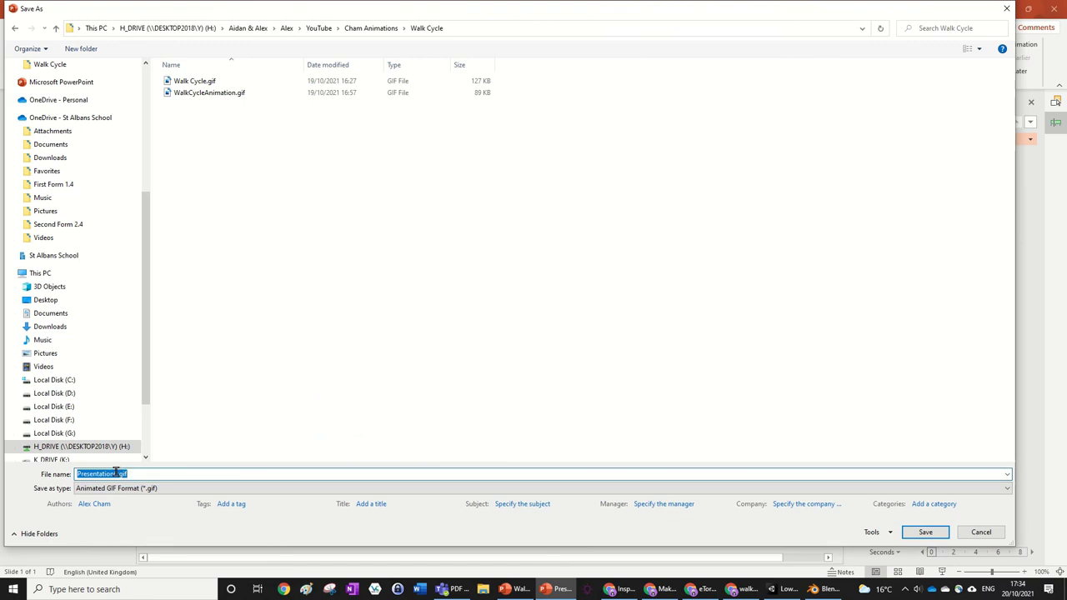
pyautogui.moveTo(116, 473); pyautogui.dragTo(41, 473)
pyautogui.write('Walk Cycle')
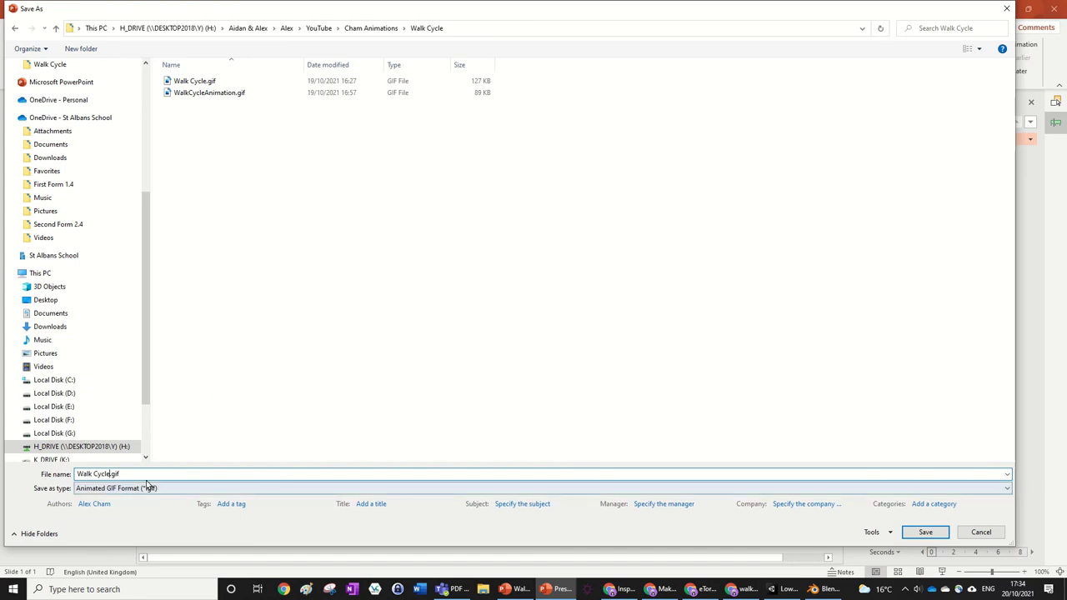
pyautogui.click(908, 535)
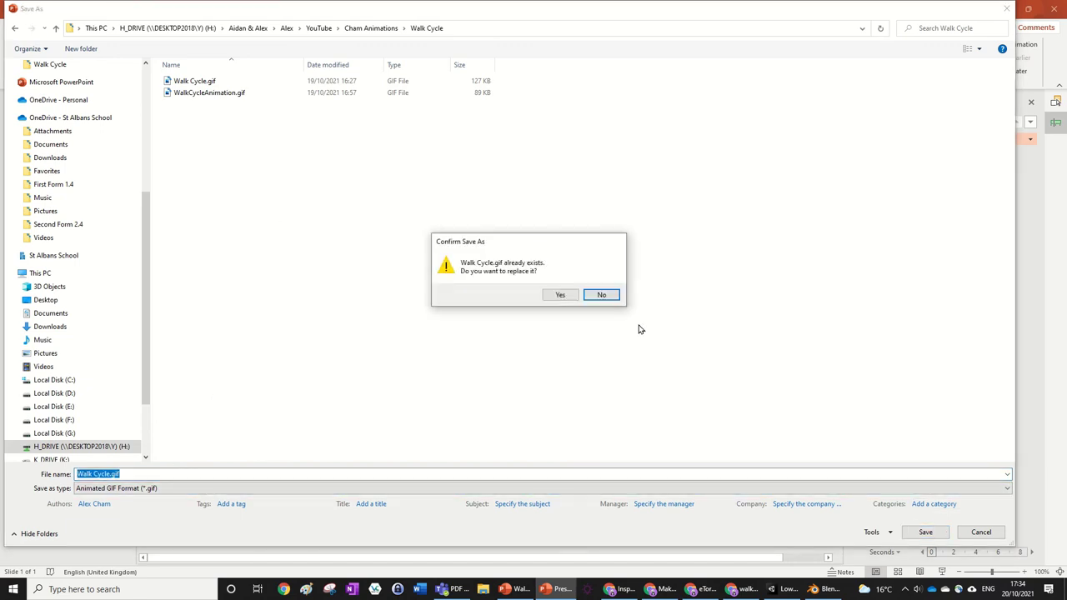
pyautogui.click(562, 294)
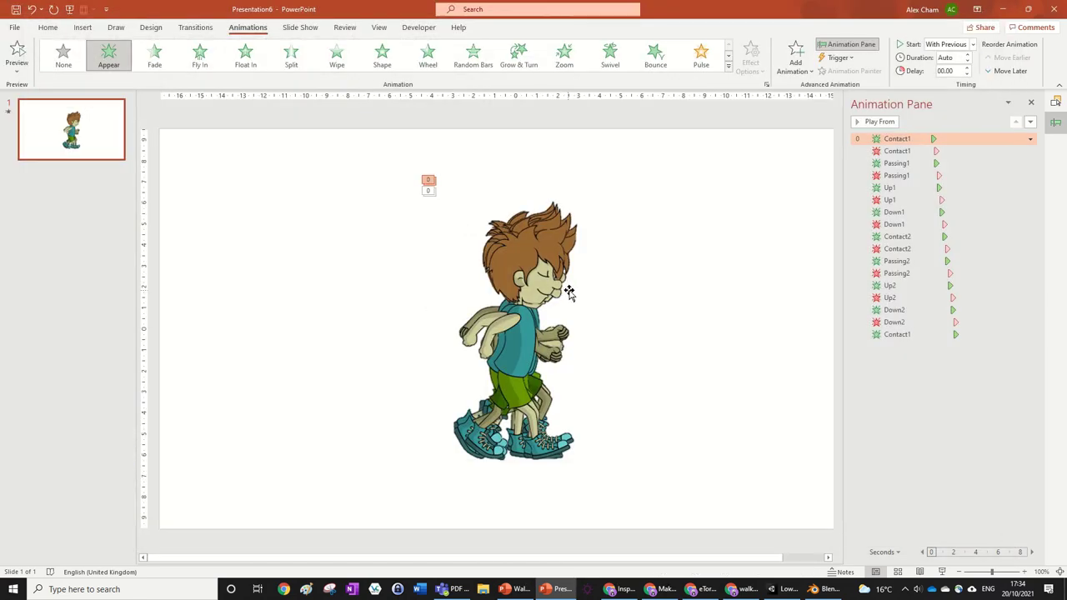
# Switch to File Explorer and insert the exported walk cycle GIF from the Walk Cycle folder onto the slide.
pyautogui.press('super+e')
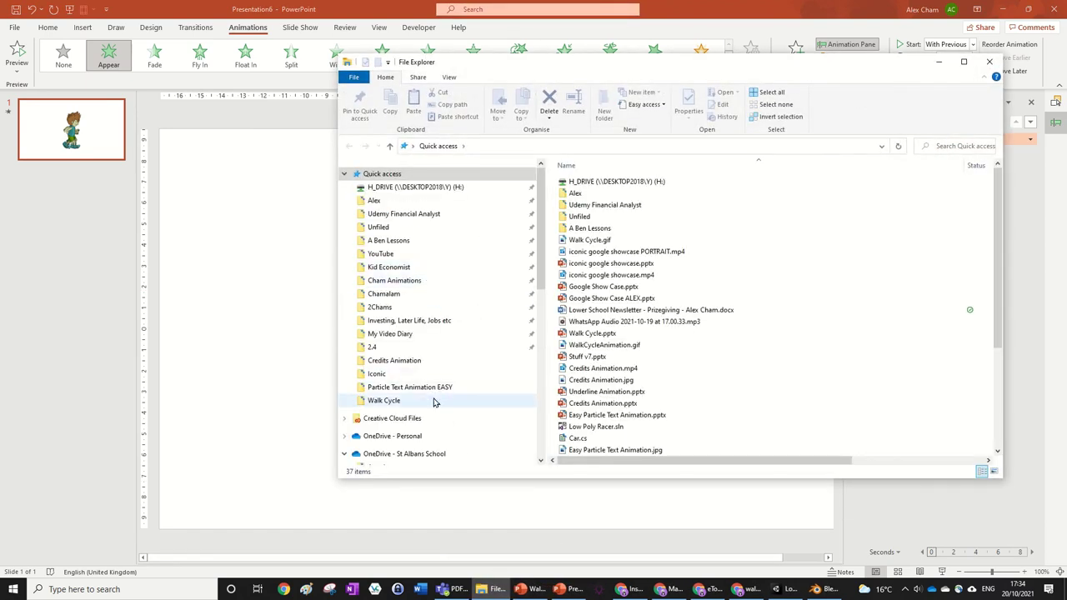
pyautogui.click(384, 401)
pyautogui.click(563, 185)
pyautogui.moveTo(665, 185); pyautogui.dragTo(246, 191)
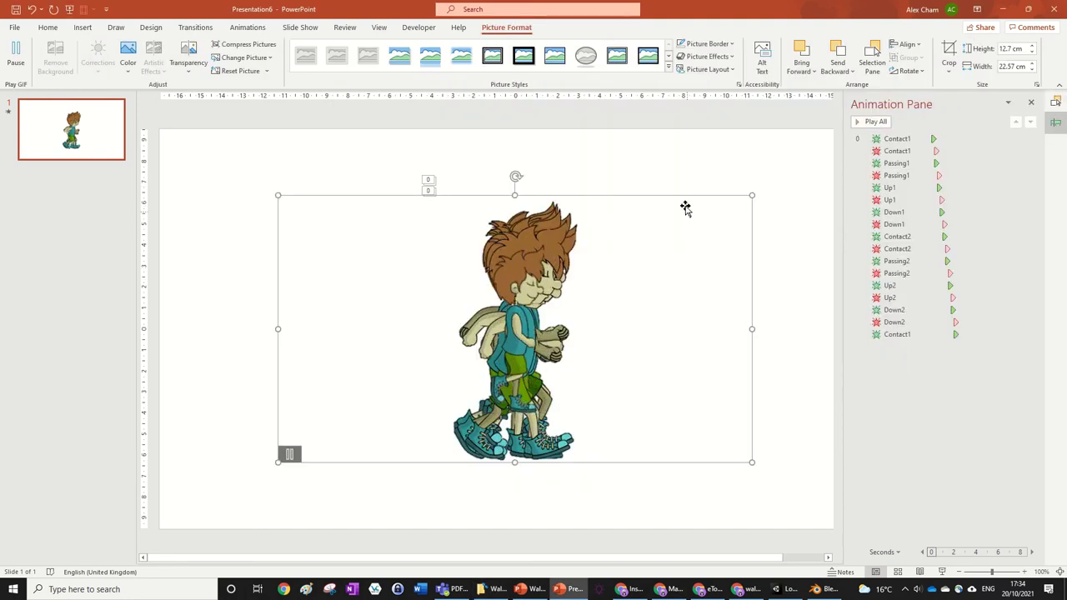